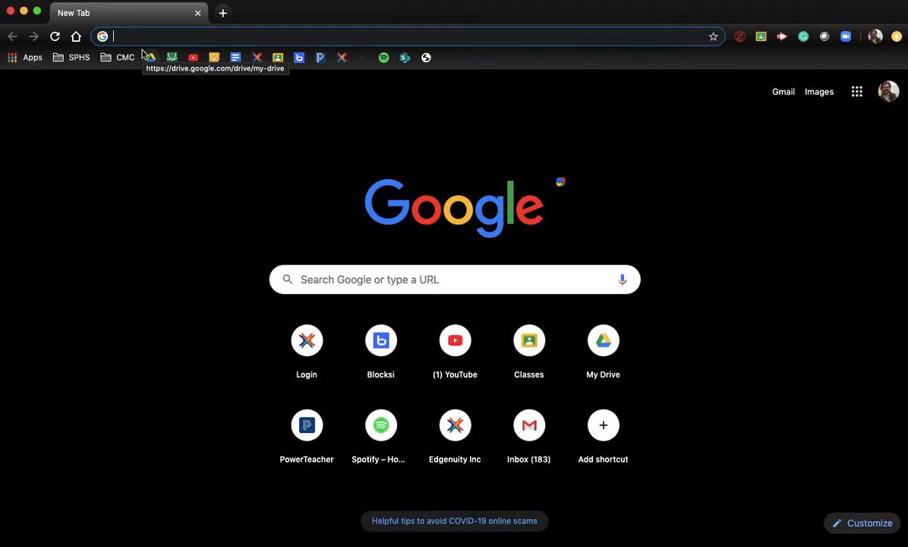
{"action": "type", "text": "www."}
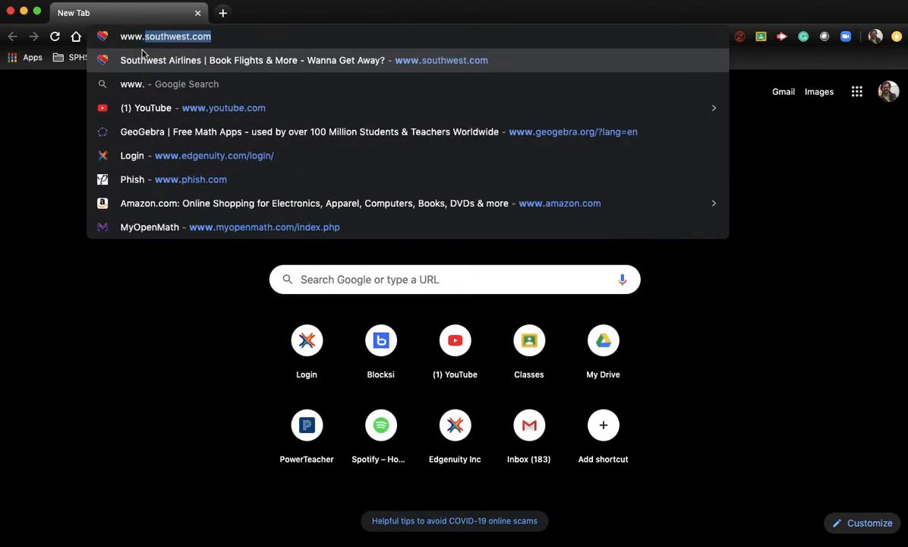
{"action": "type", "text": "geoge"}
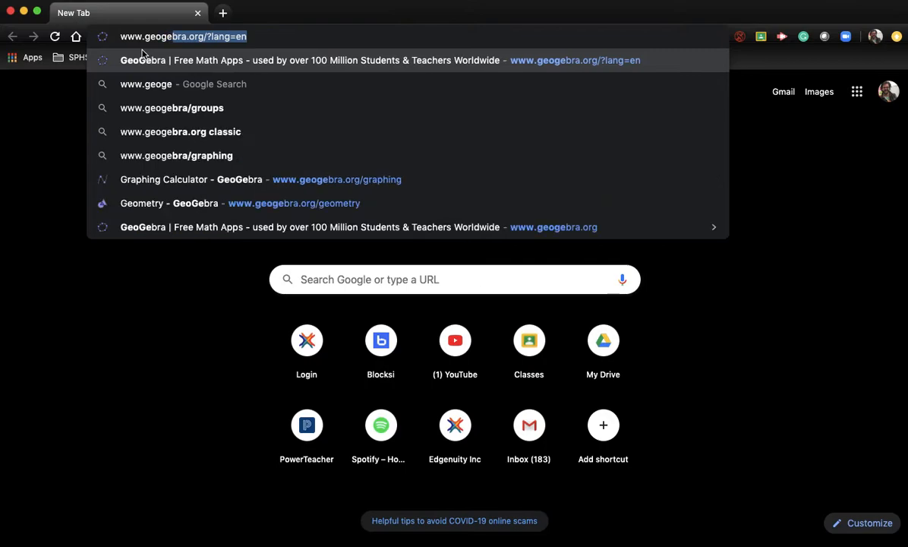
{"action": "type", "text": "bra.org"}
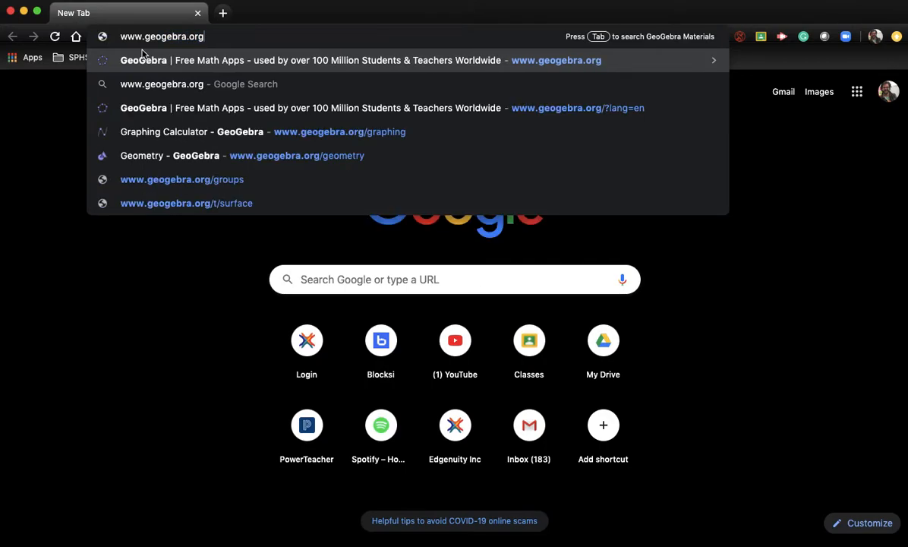
{"action": "type", "text": "/geometry"}
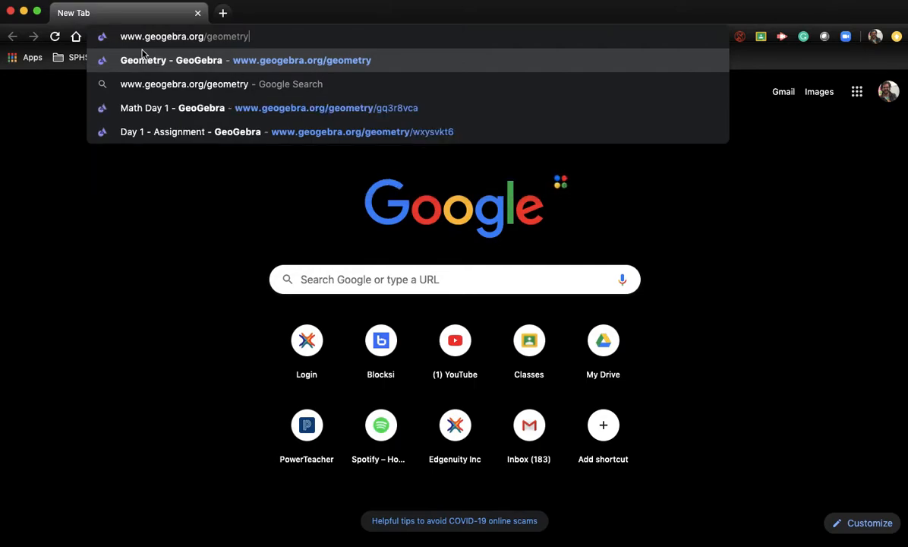
{"action": "key", "text": "Return"}
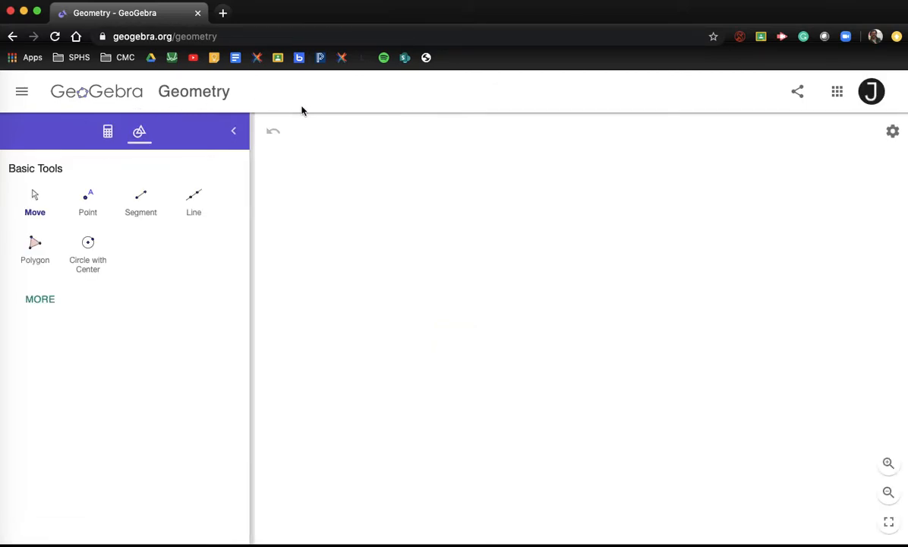
Step: Turn on the coordinate axes and a Major Gridlines grid from the settings menu
{"action": "left_click", "coordinate": [872, 97]}
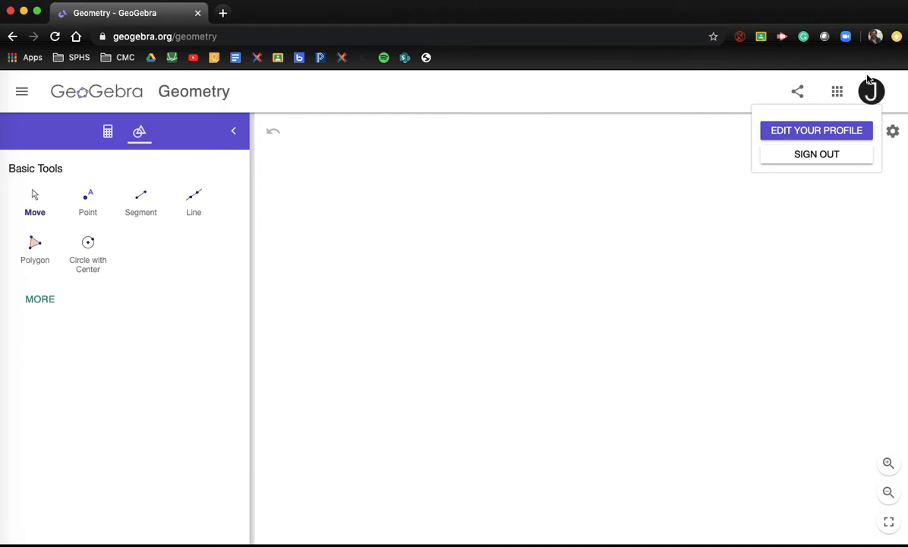
{"action": "left_click", "coordinate": [696, 158]}
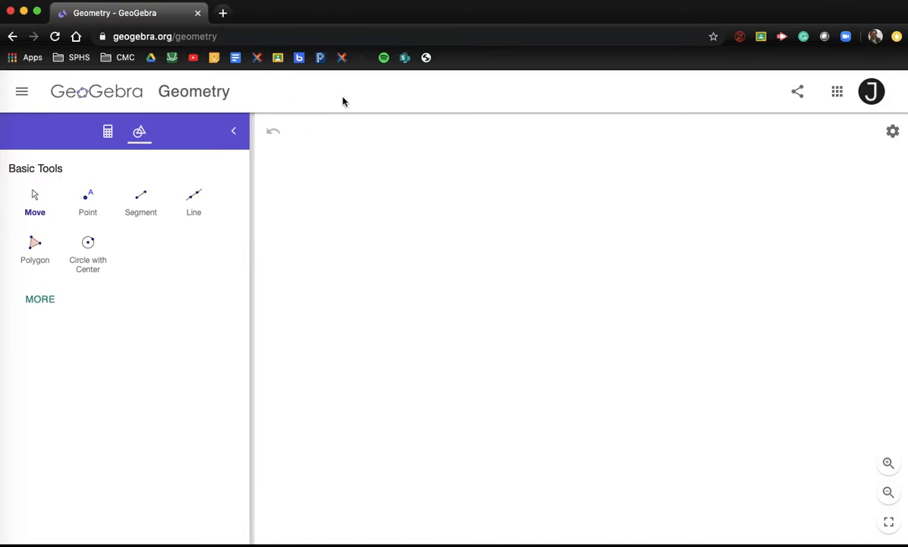
{"action": "left_click", "coordinate": [893, 132]}
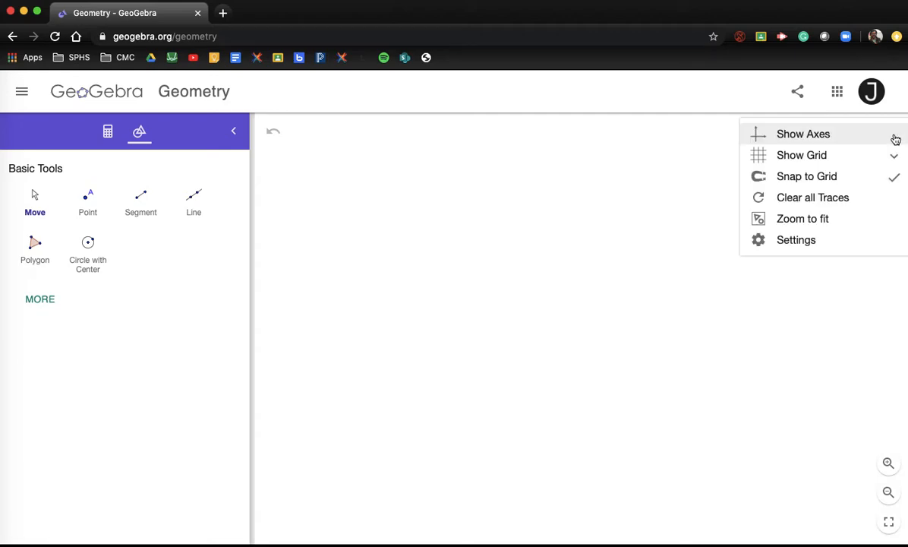
{"action": "left_click", "coordinate": [801, 137]}
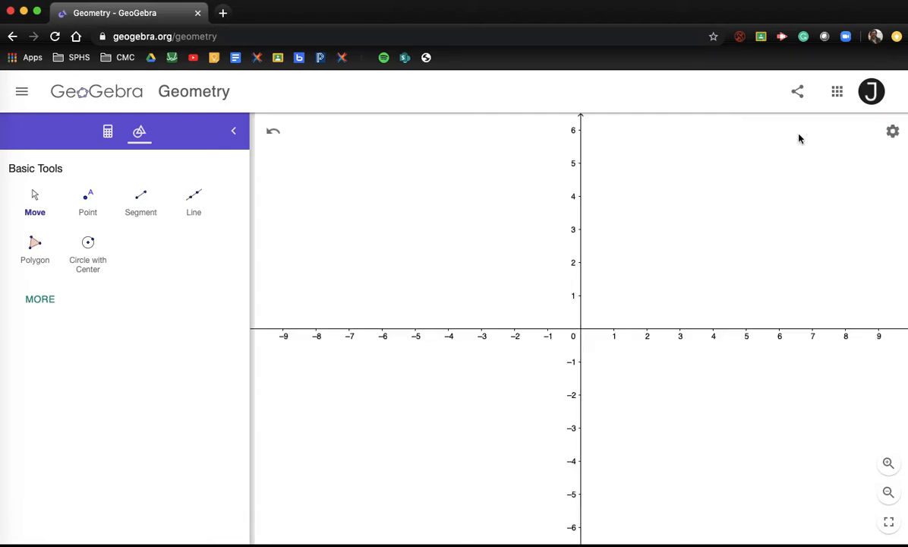
{"action": "left_click", "coordinate": [894, 133]}
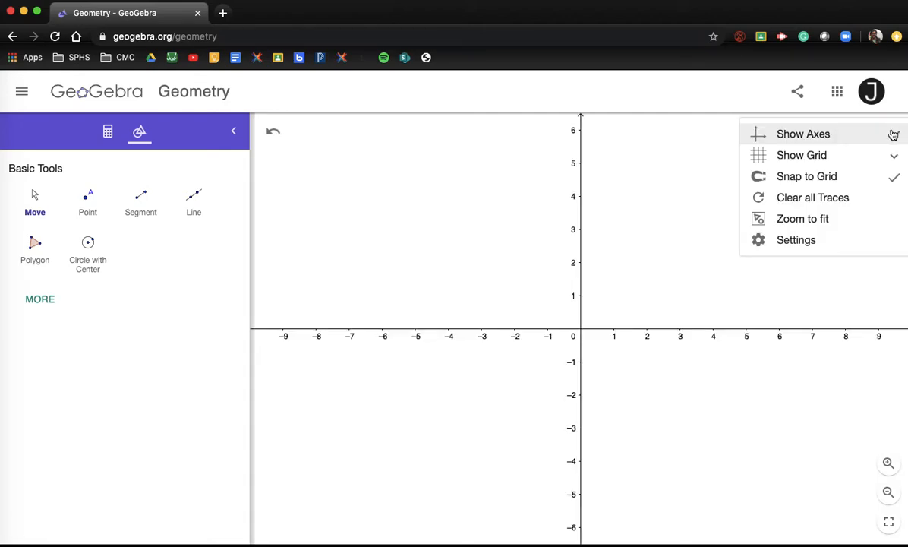
{"action": "left_click", "coordinate": [836, 157]}
{"action": "left_click", "coordinate": [784, 198]}
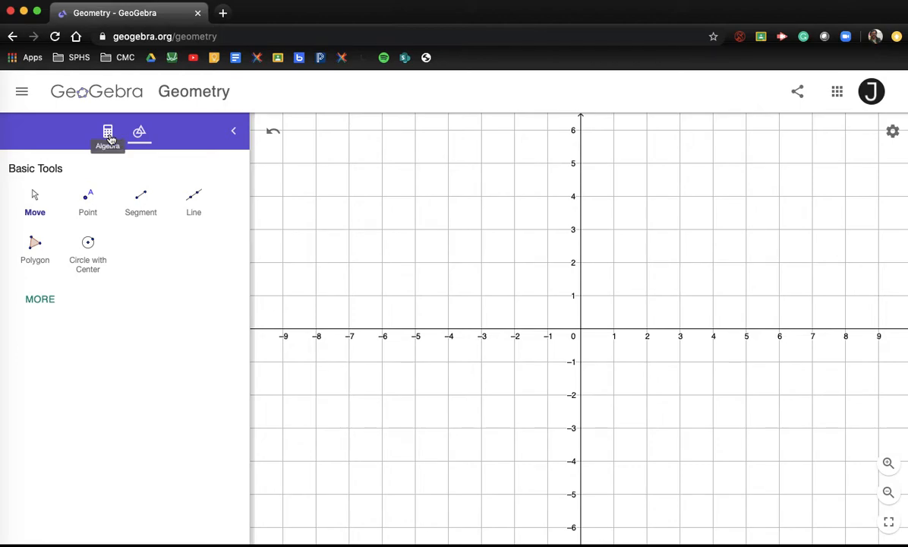
Step: Place A(2, 1) and B(2, 5) with the Point tool and enter C = (5, 1) in Algebra
{"action": "left_click", "coordinate": [87, 204]}
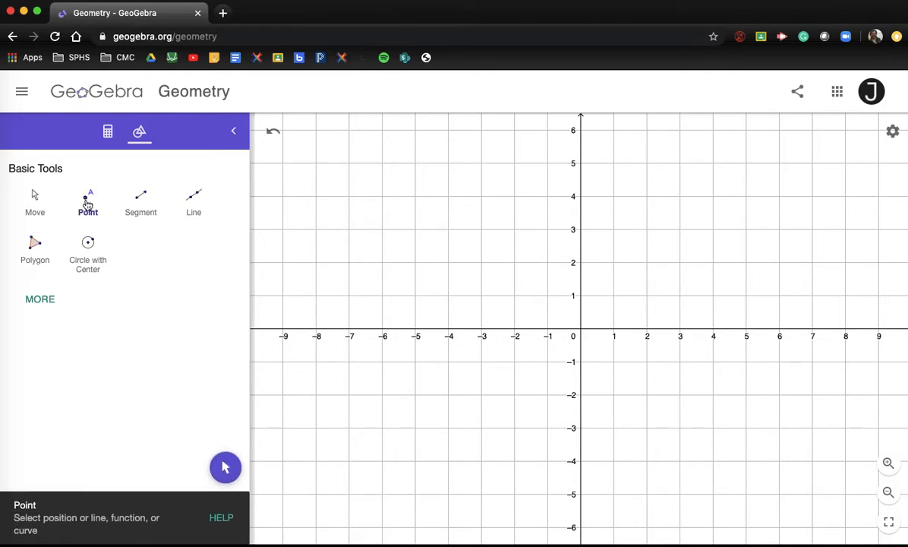
{"action": "left_click", "coordinate": [647, 296]}
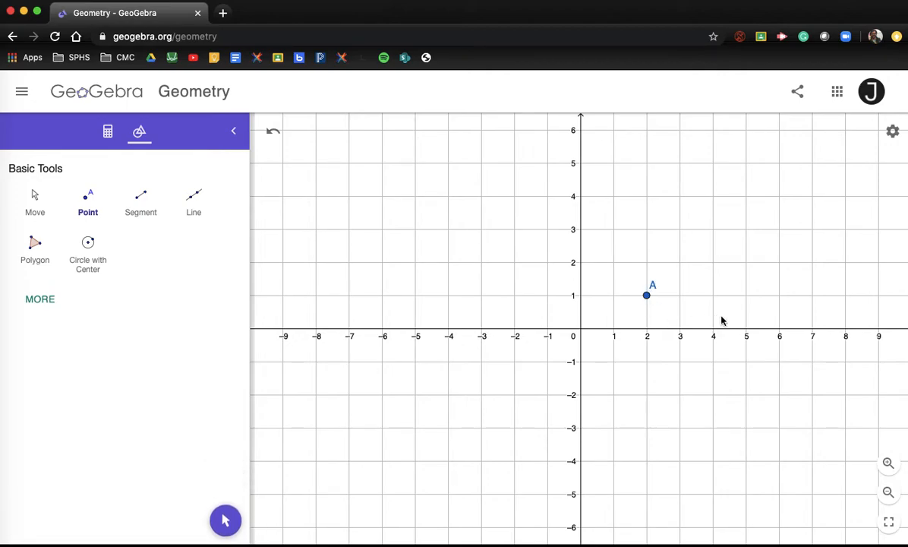
{"action": "left_click", "coordinate": [647, 163]}
{"action": "left_click", "coordinate": [107, 131]}
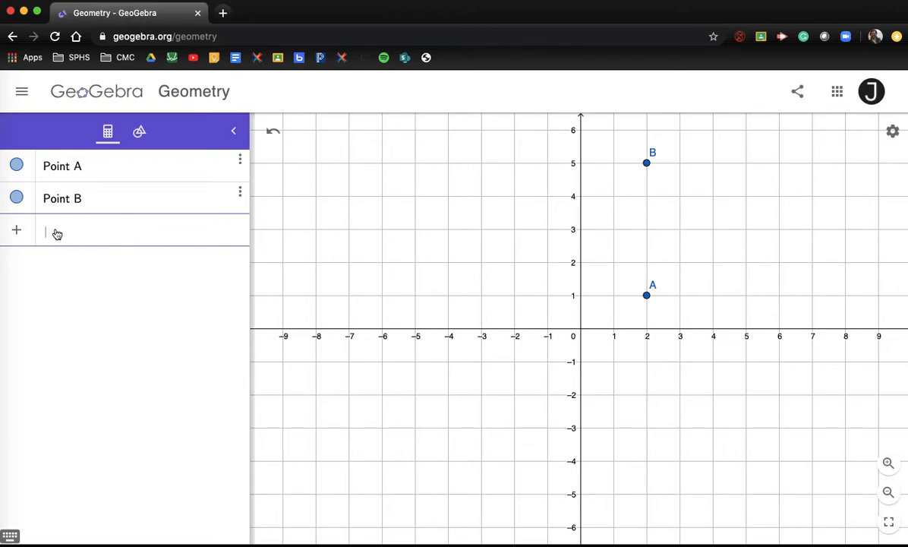
{"action": "type", "text": "C "}
{"action": "type", "text": "= "}
{"action": "type", "text": "("}
{"action": "type", "text": "5, 1"}
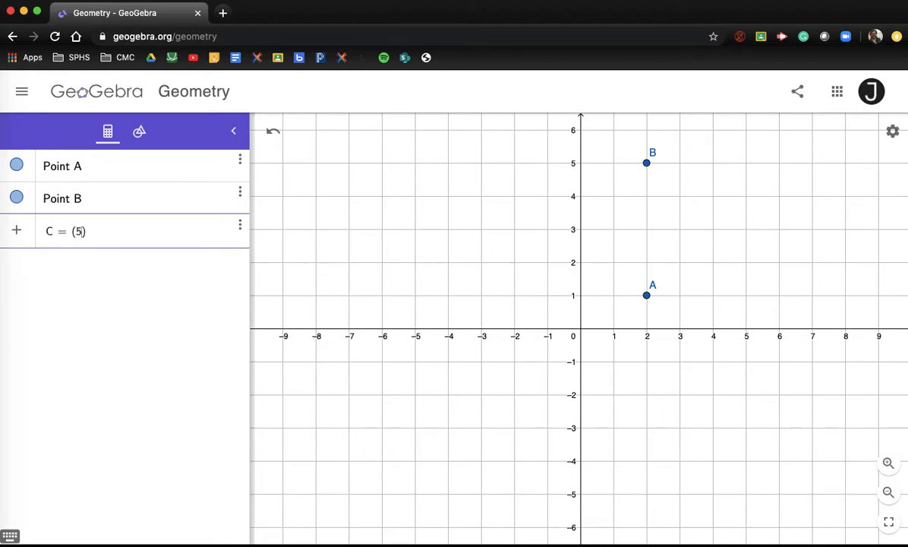
{"action": "key", "text": "Return"}
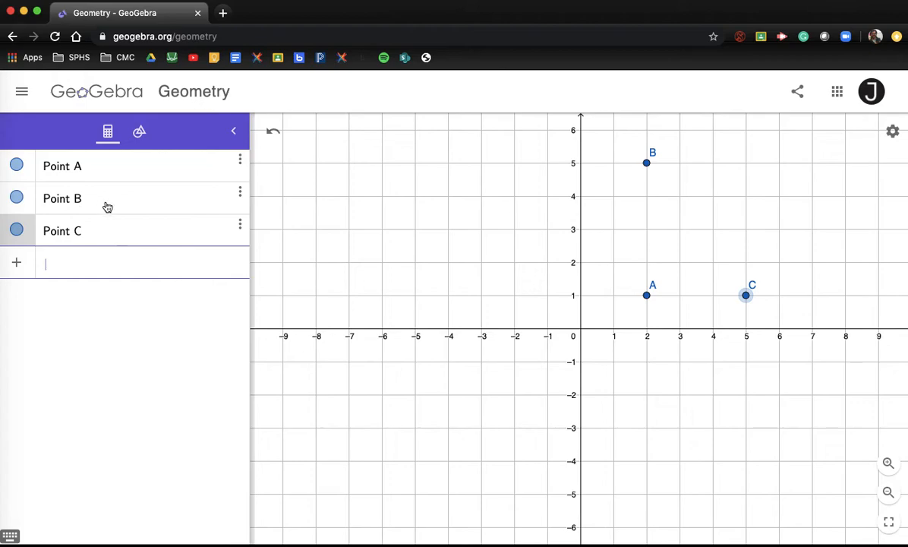
Step: Return to the Tools panel, expand it to all tools and scroll down to Polygons
{"action": "left_click", "coordinate": [139, 133]}
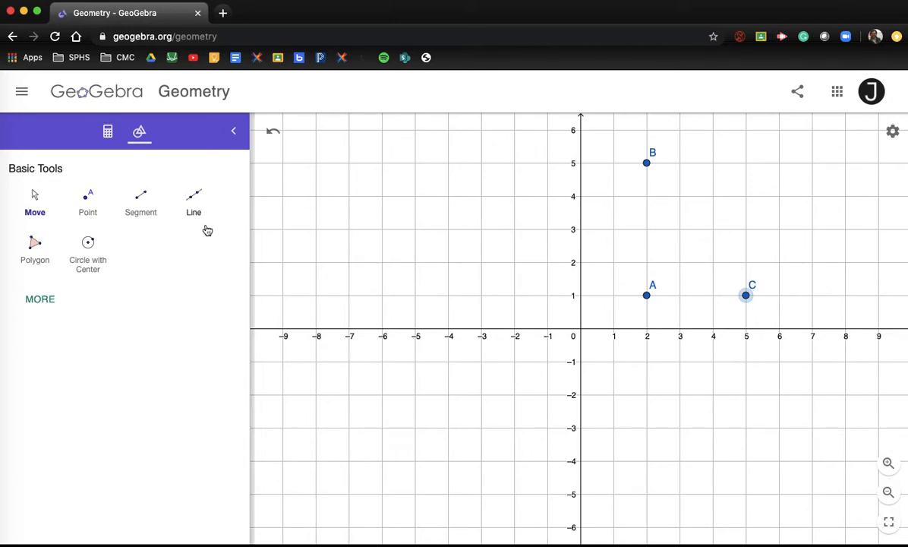
{"action": "left_click", "coordinate": [45, 306]}
{"action": "scroll", "coordinate": [92, 319], "scroll_direction": "down", "scroll_amount": 10}
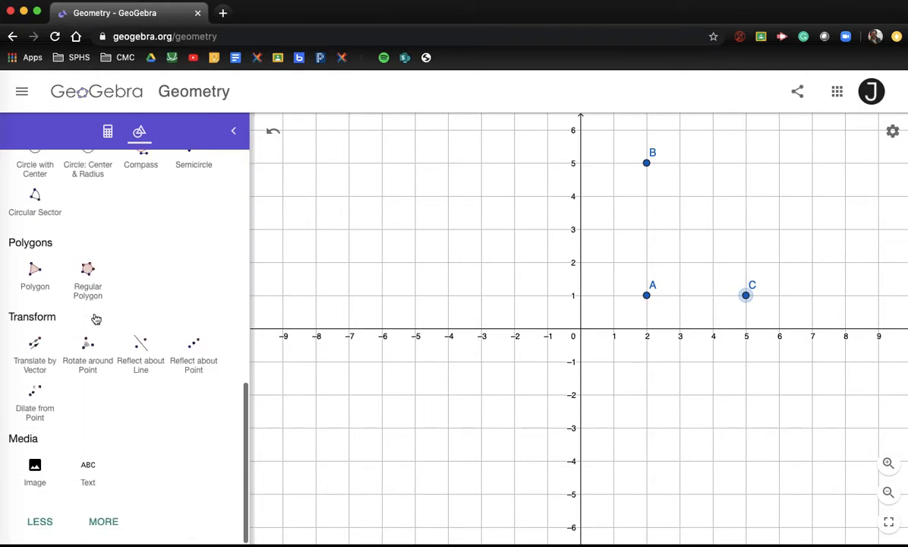
{"action": "left_click", "coordinate": [105, 523]}
{"action": "scroll", "coordinate": [131, 411], "scroll_direction": "up", "scroll_amount": 10}
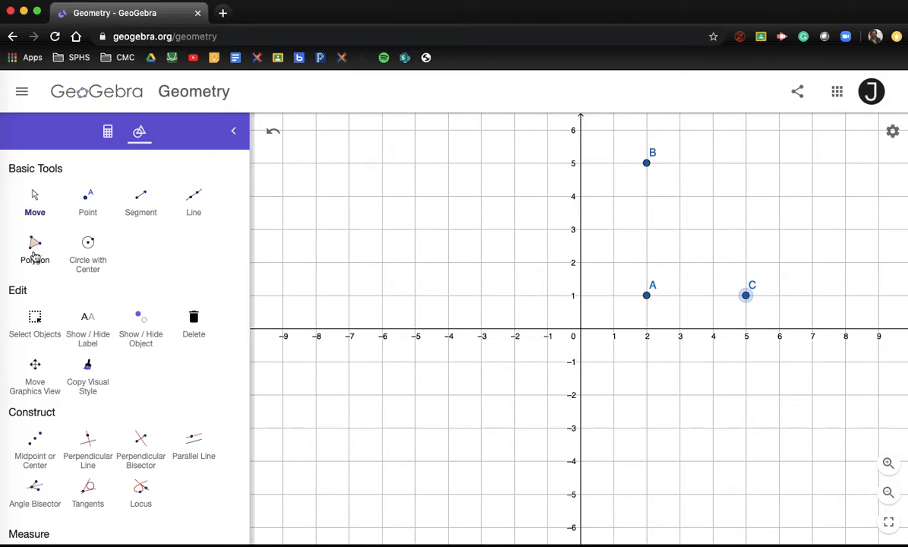
{"action": "scroll", "coordinate": [57, 289], "scroll_direction": "down", "scroll_amount": 5}
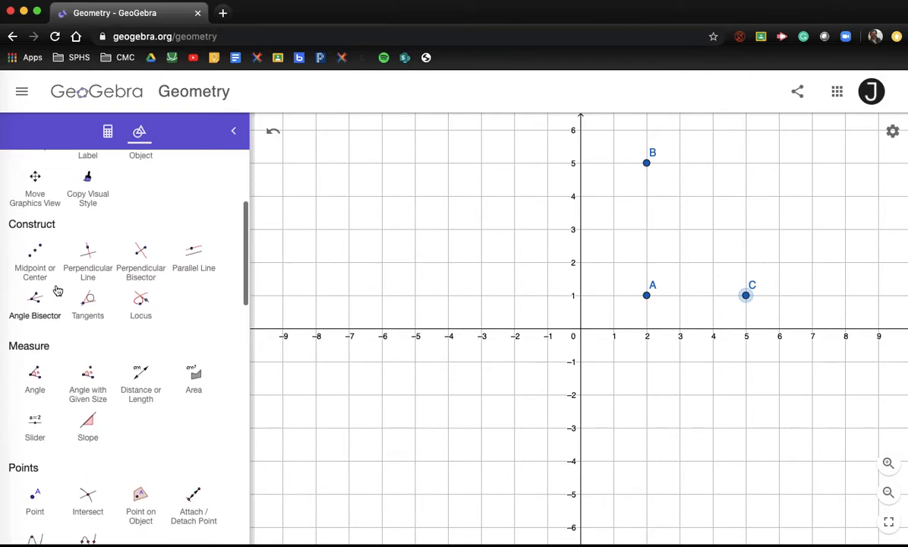
{"action": "scroll", "coordinate": [57, 290], "scroll_direction": "down", "scroll_amount": 15}
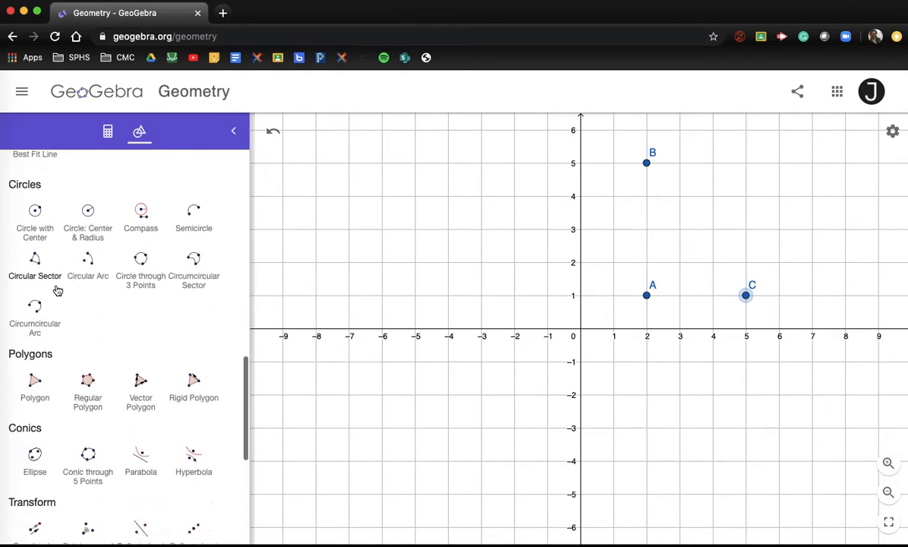
{"action": "scroll", "coordinate": [57, 290], "scroll_direction": "down", "scroll_amount": 2}
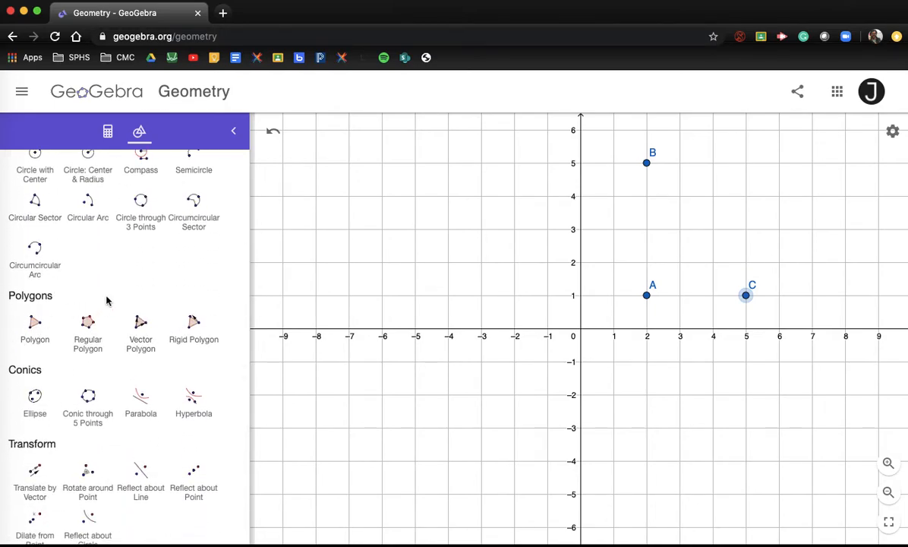
Step: Draw polygon A-B-C-A with the Polygon tool to form right triangle ABC
{"action": "left_click", "coordinate": [34, 319]}
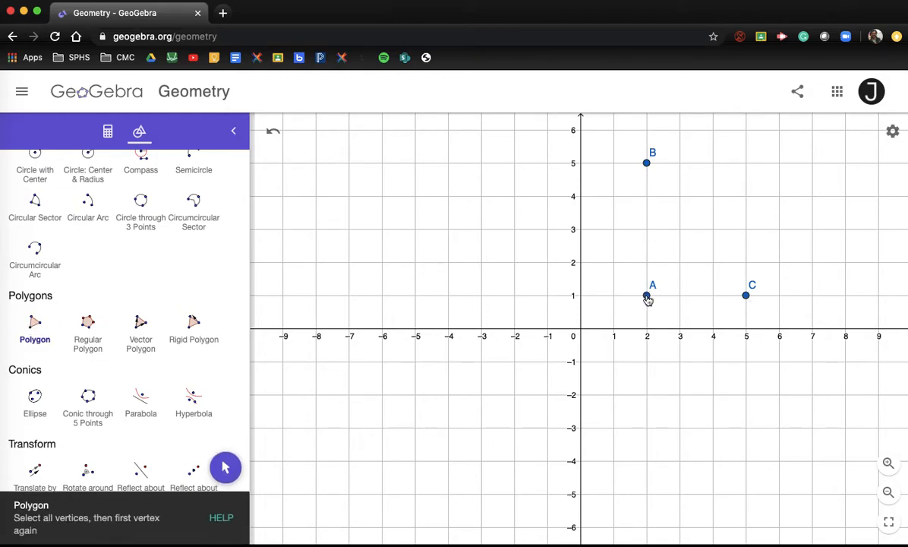
{"action": "left_click", "coordinate": [647, 297]}
{"action": "left_click", "coordinate": [646, 163]}
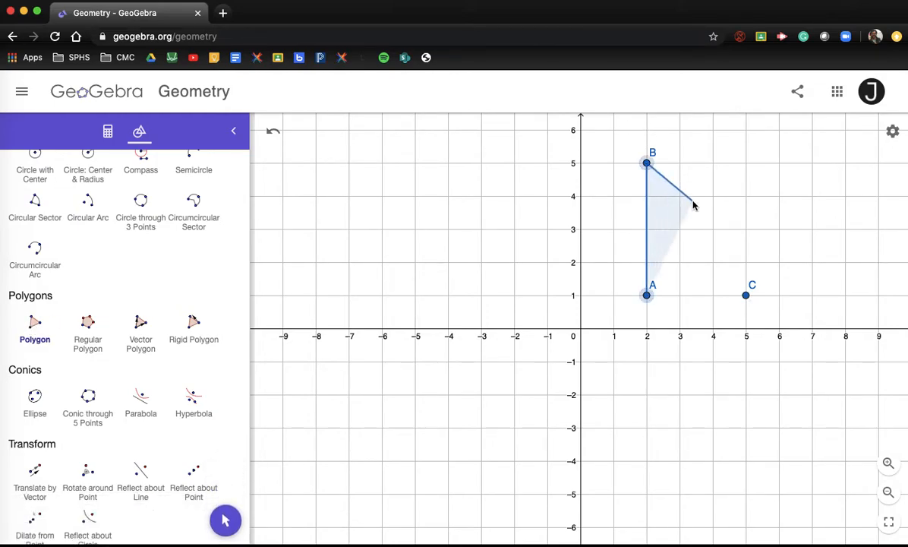
{"action": "left_click", "coordinate": [746, 295]}
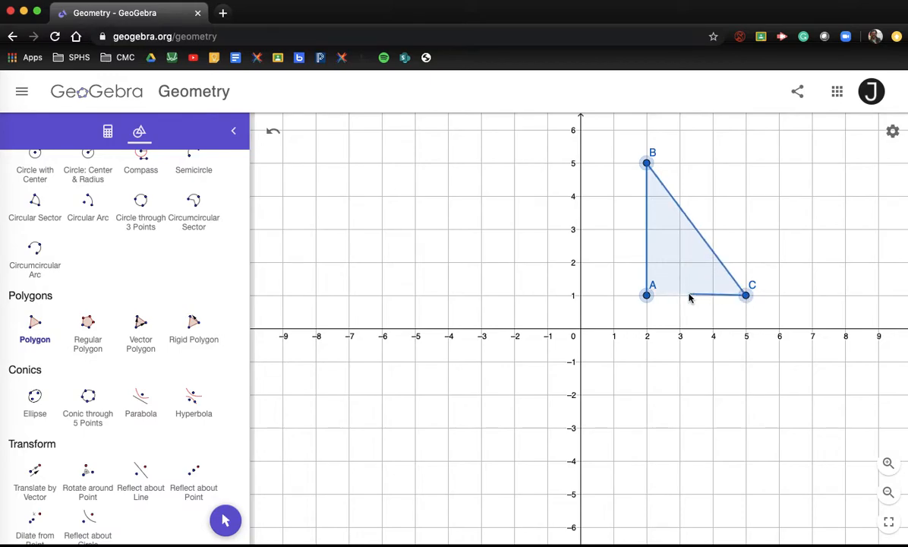
{"action": "left_click", "coordinate": [647, 296]}
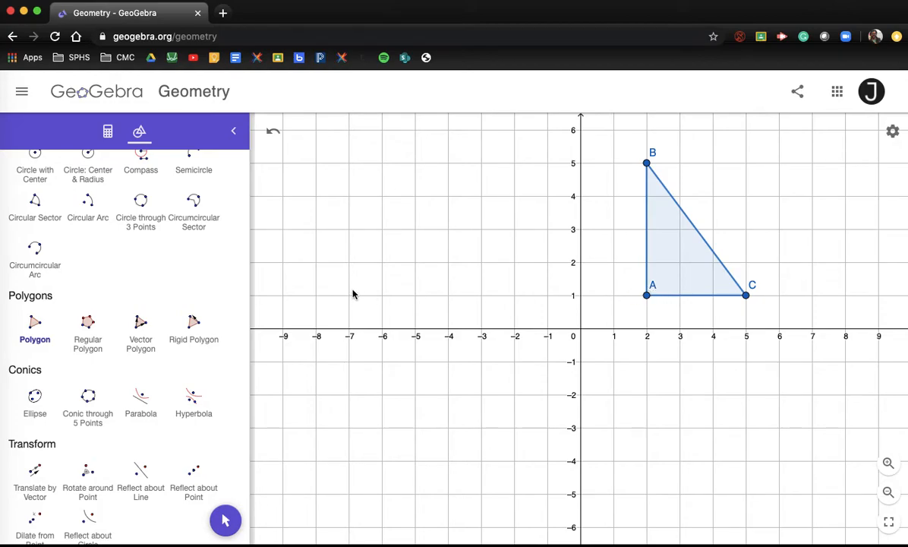
{"action": "scroll", "coordinate": [170, 320], "scroll_direction": "up", "scroll_amount": 5}
{"action": "scroll", "coordinate": [170, 320], "scroll_direction": "up", "scroll_amount": 3}
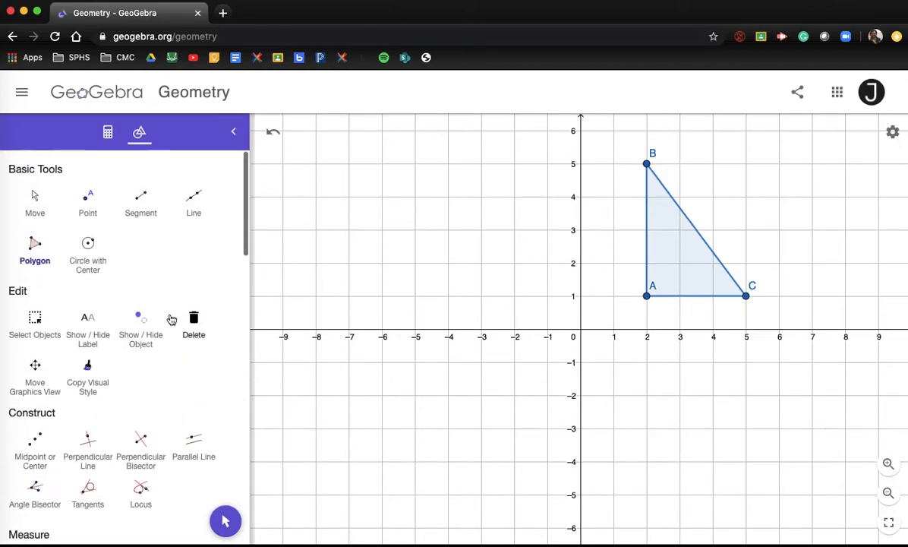
Step: Center the triangle in view and move the A, B and C labels clear of its edges
{"action": "left_click", "coordinate": [35, 202]}
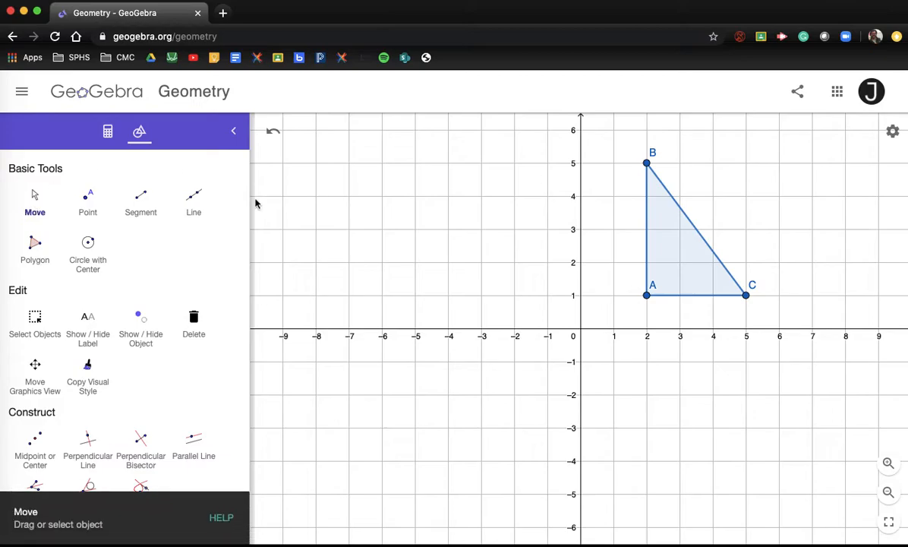
{"action": "left_click_drag", "start_coordinate": [544, 297], "coordinate": [447, 363]}
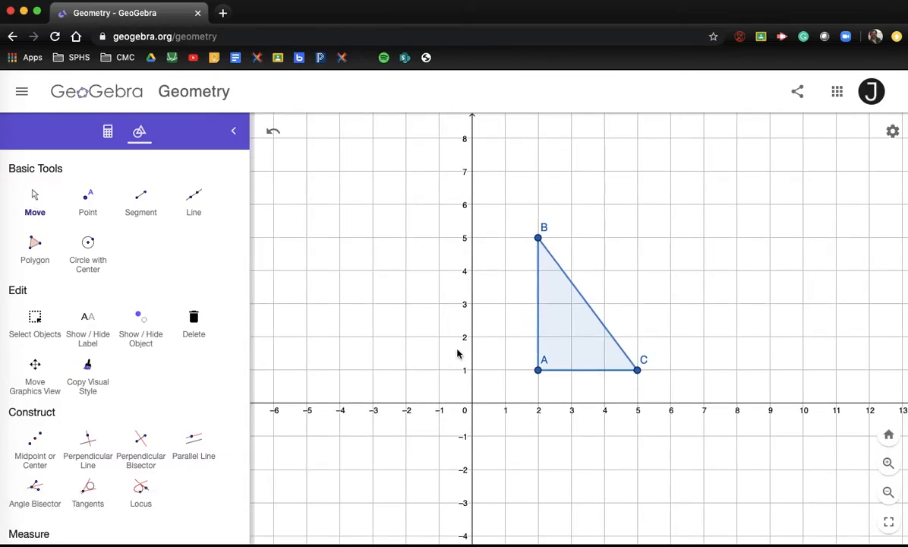
{"action": "scroll", "coordinate": [579, 324], "scroll_direction": "up", "scroll_amount": 5}
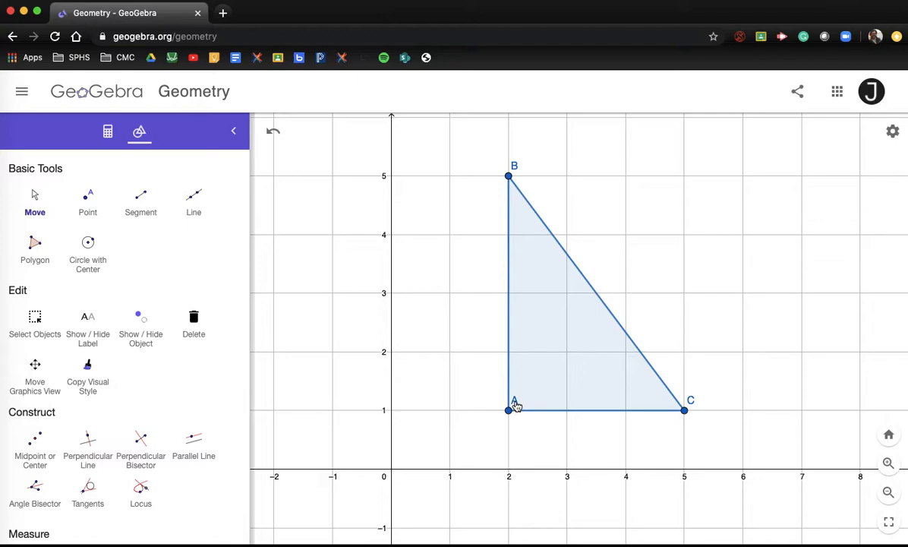
{"action": "left_click_drag", "start_coordinate": [515, 404], "coordinate": [501, 427]}
{"action": "left_click_drag", "start_coordinate": [515, 170], "coordinate": [468, 158]}
{"action": "left_click_drag", "start_coordinate": [693, 405], "coordinate": [699, 425]}
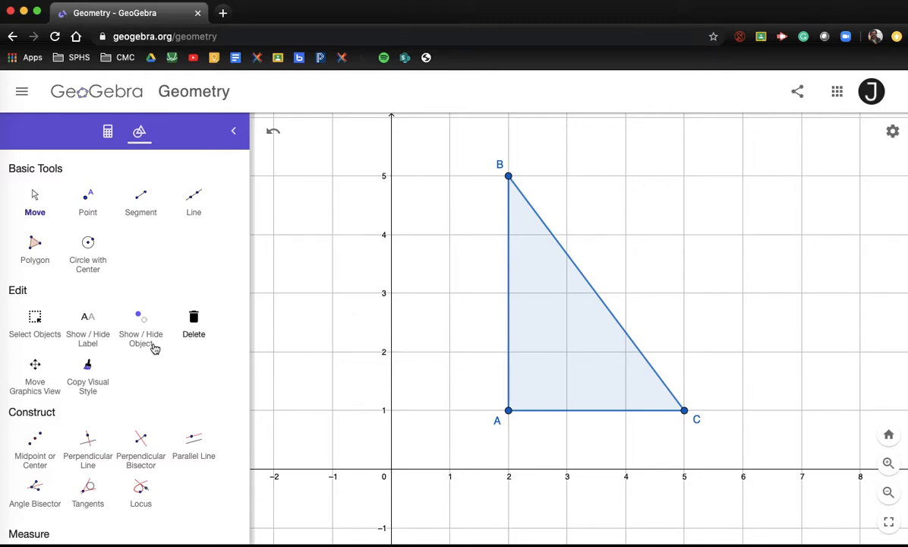
{"action": "scroll", "coordinate": [150, 357], "scroll_direction": "down", "scroll_amount": 5}
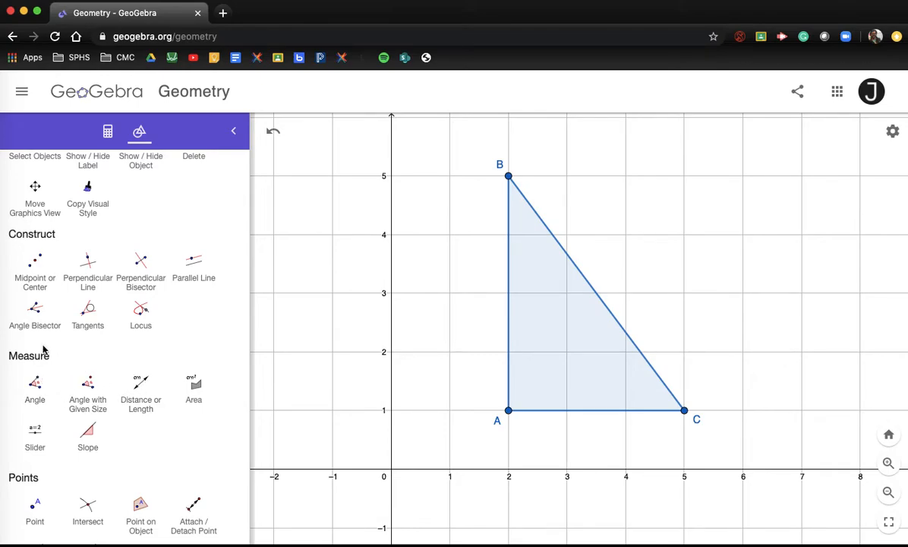
Step: Measure sides AB, BC and AC with Distance or Length, showing 4, 5 and 3
{"action": "left_click", "coordinate": [145, 406]}
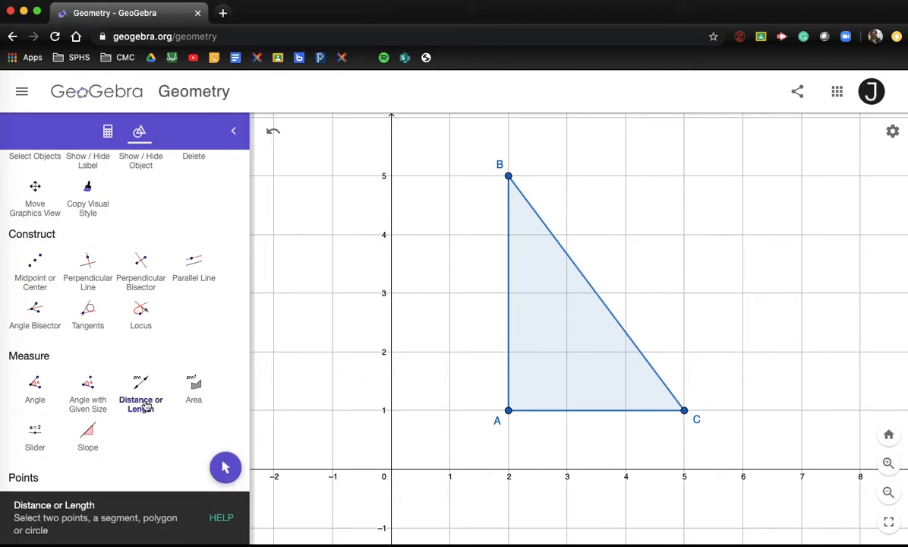
{"action": "left_click", "coordinate": [508, 301]}
{"action": "left_click", "coordinate": [590, 284]}
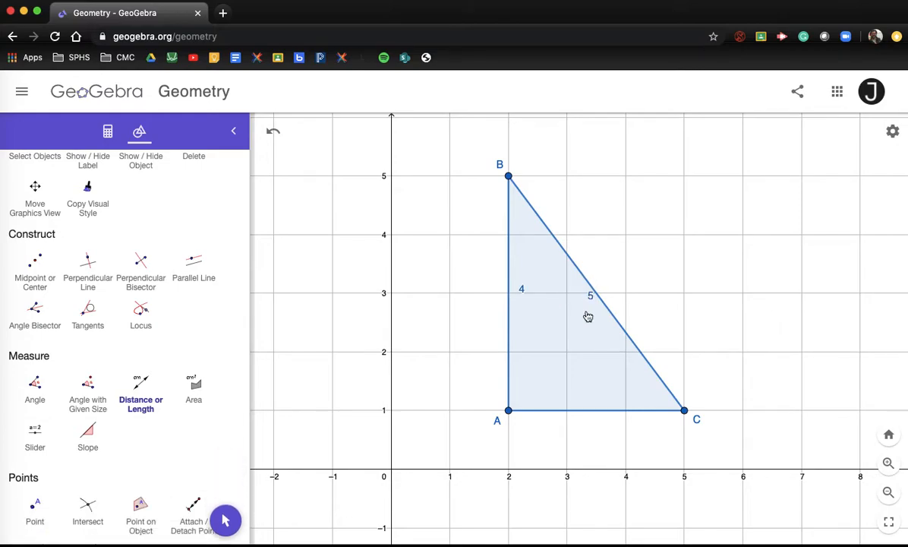
{"action": "left_click", "coordinate": [584, 410]}
Step: Measure triangle ABC's area of 6 and drag AB's 4 label outside the side
{"action": "left_click", "coordinate": [198, 388]}
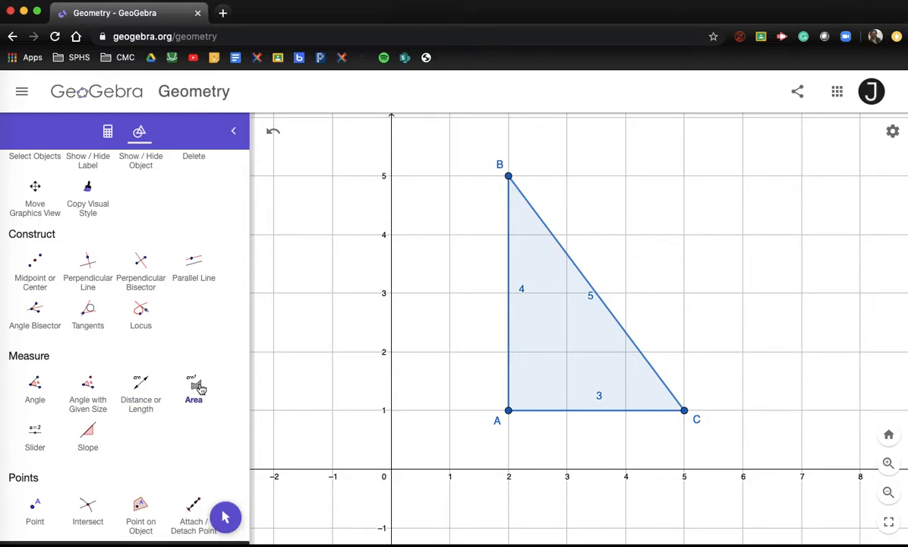
{"action": "left_click", "coordinate": [617, 362]}
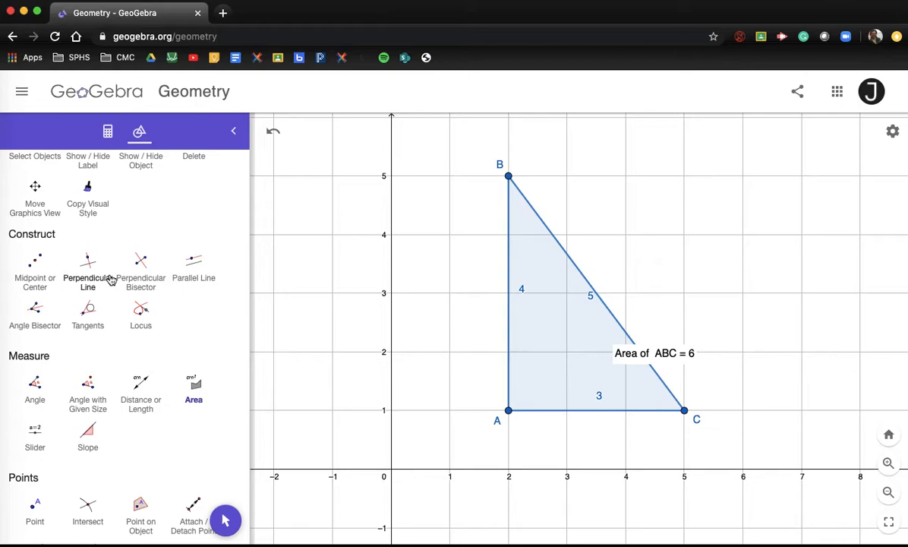
{"action": "scroll", "coordinate": [111, 281], "scroll_direction": "up", "scroll_amount": 5}
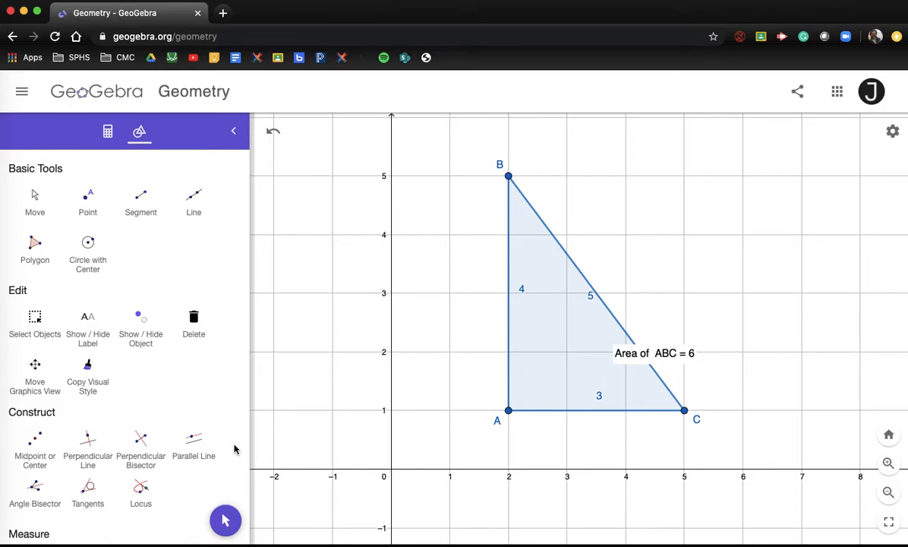
{"action": "left_click", "coordinate": [33, 195]}
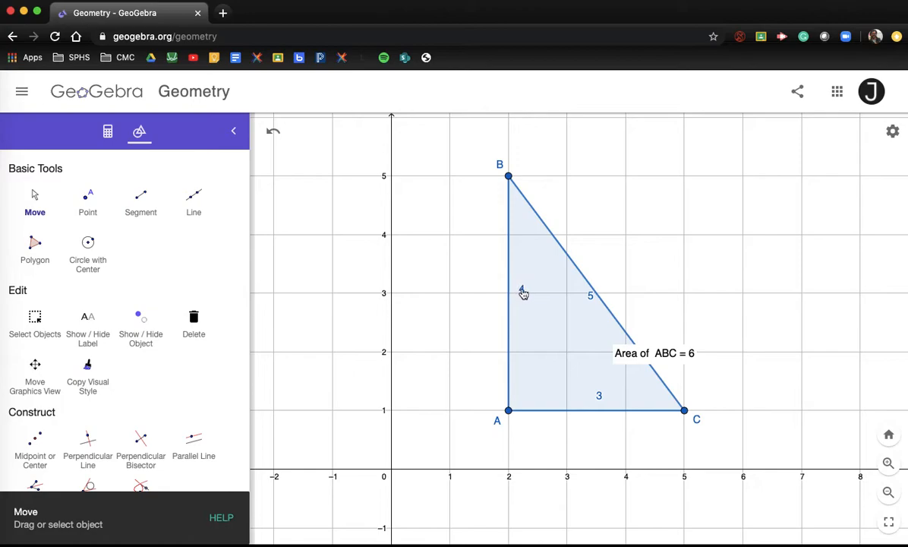
{"action": "left_click_drag", "start_coordinate": [524, 293], "coordinate": [498, 306]}
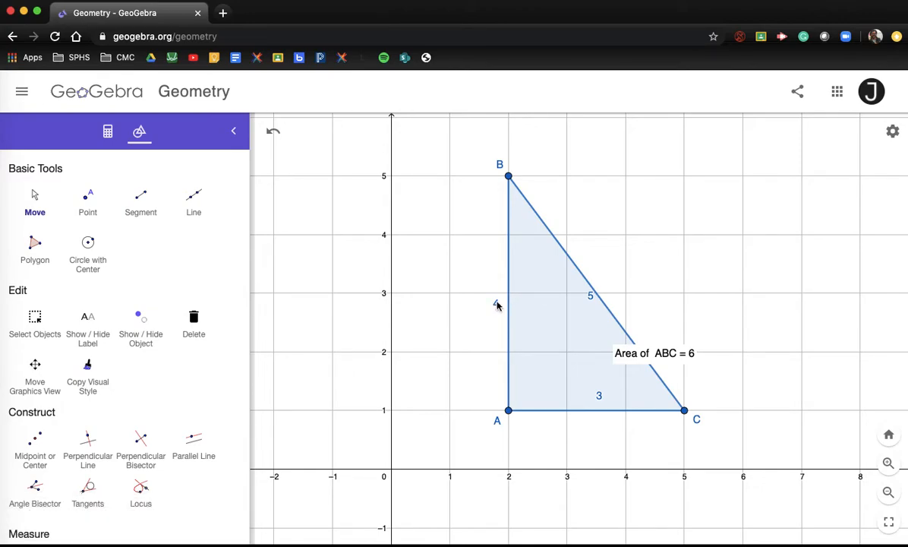
Step: Drag the 5 and 3 labels outside BC and AC, and shift the area label right
{"action": "left_click_drag", "start_coordinate": [592, 300], "coordinate": [618, 303]}
{"action": "left_click_drag", "start_coordinate": [596, 389], "coordinate": [598, 432]}
{"action": "left_click_drag", "start_coordinate": [678, 357], "coordinate": [746, 369]}
{"action": "left_click", "coordinate": [748, 402]}
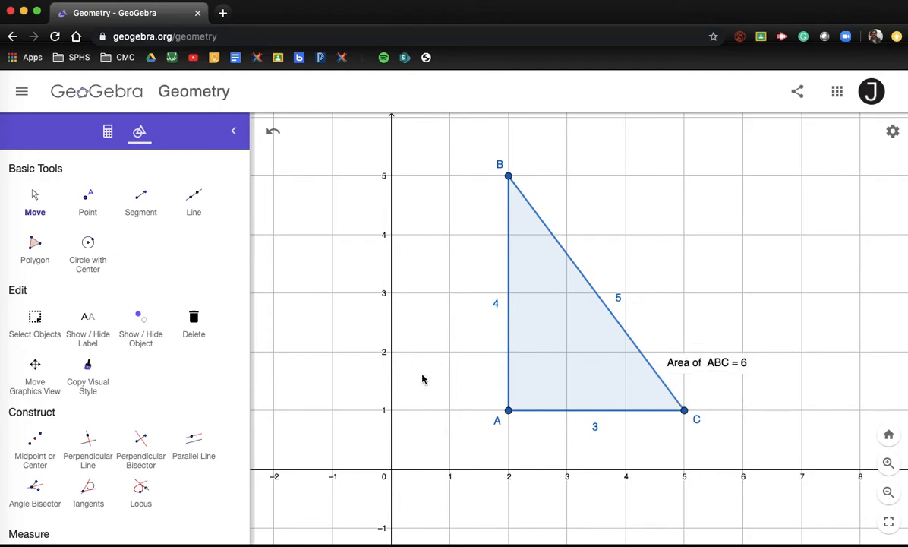
{"action": "scroll", "coordinate": [121, 394], "scroll_direction": "down", "scroll_amount": 3}
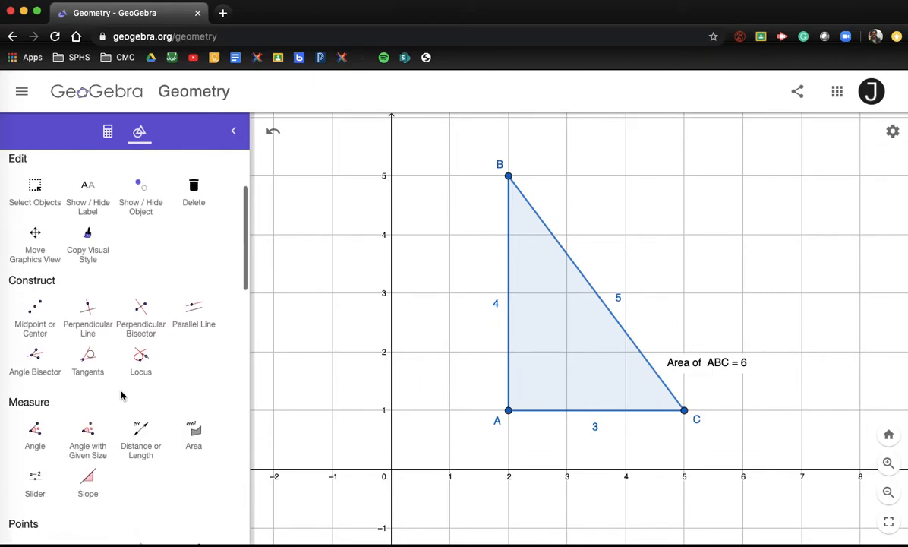
Step: Measure the angles at A, B and C with the Angle tool: 90°, 36.9° and 53.1°
{"action": "left_click", "coordinate": [35, 431]}
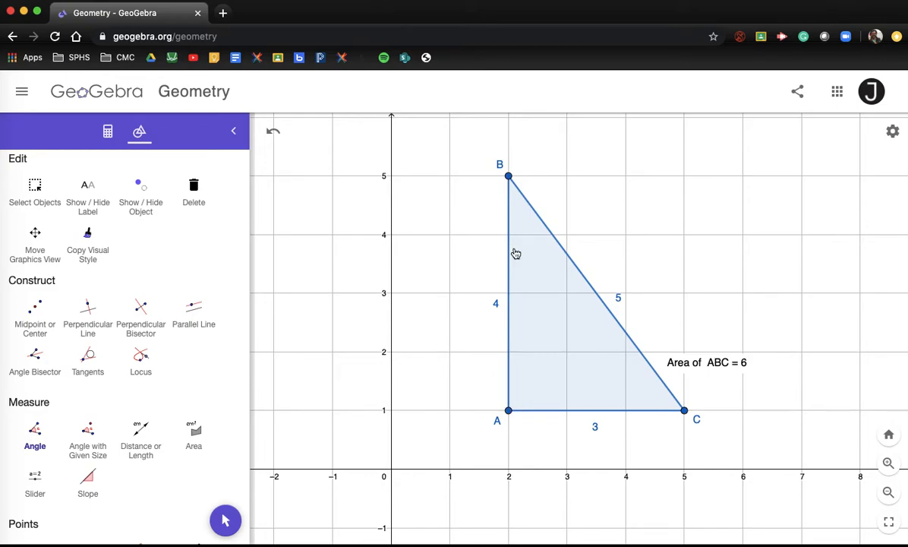
{"action": "left_click", "coordinate": [508, 368]}
{"action": "left_click", "coordinate": [538, 413]}
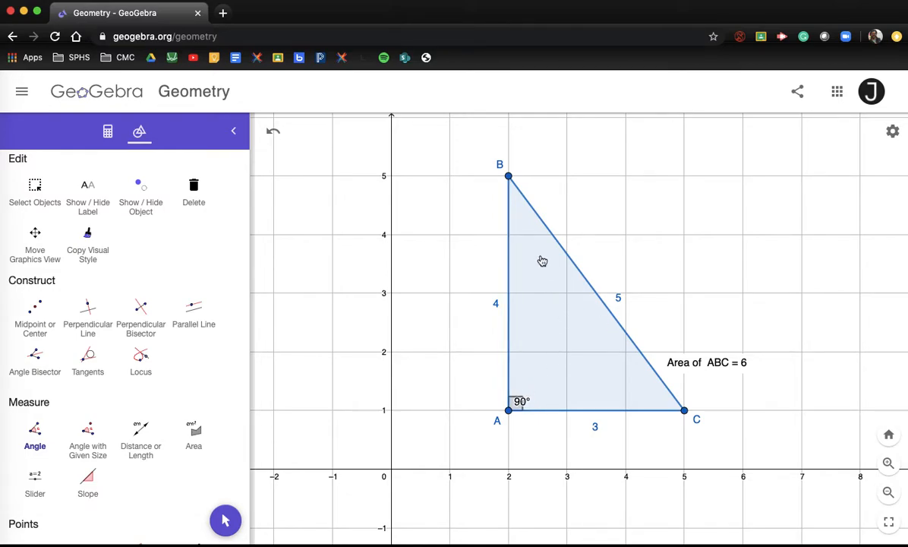
{"action": "left_click", "coordinate": [510, 207]}
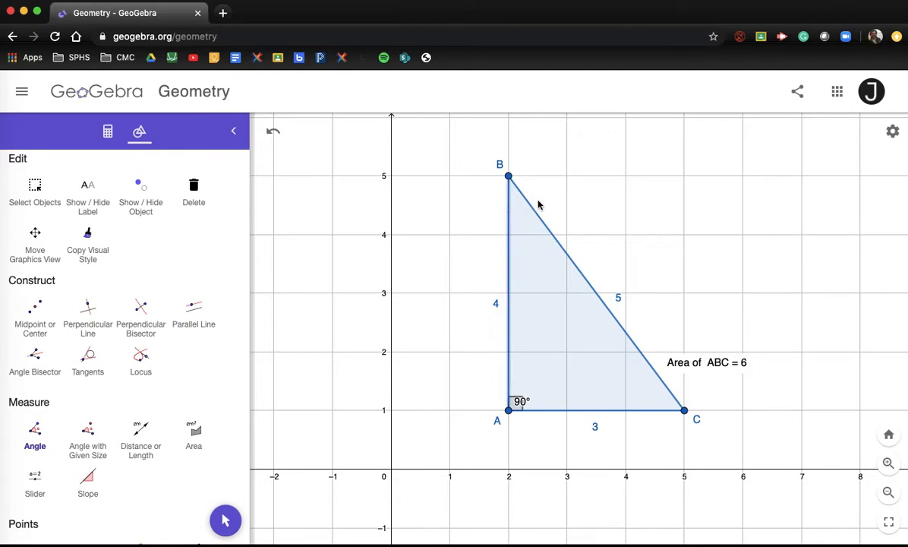
{"action": "left_click", "coordinate": [531, 212]}
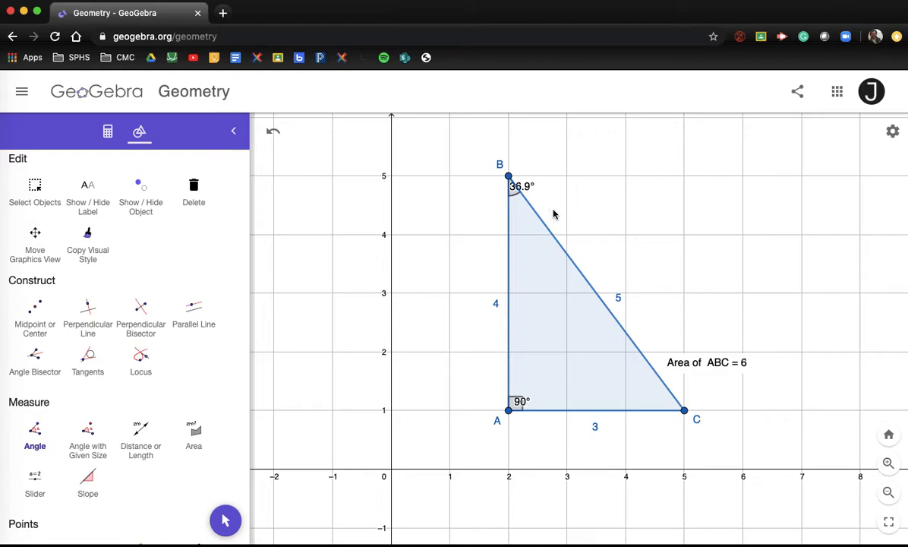
{"action": "left_click", "coordinate": [658, 412]}
{"action": "left_click", "coordinate": [663, 385]}
{"action": "scroll", "coordinate": [110, 258], "scroll_direction": "up", "scroll_amount": 3}
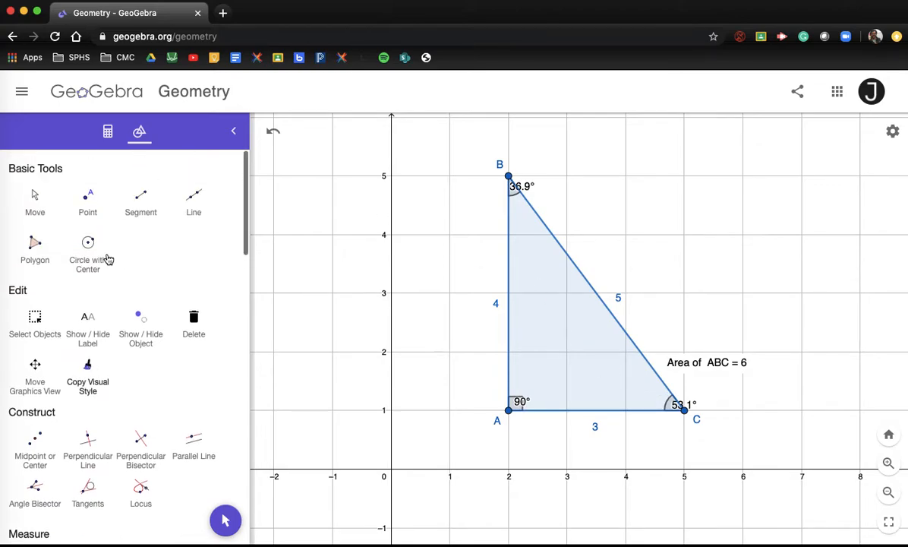
{"action": "left_click", "coordinate": [36, 201]}
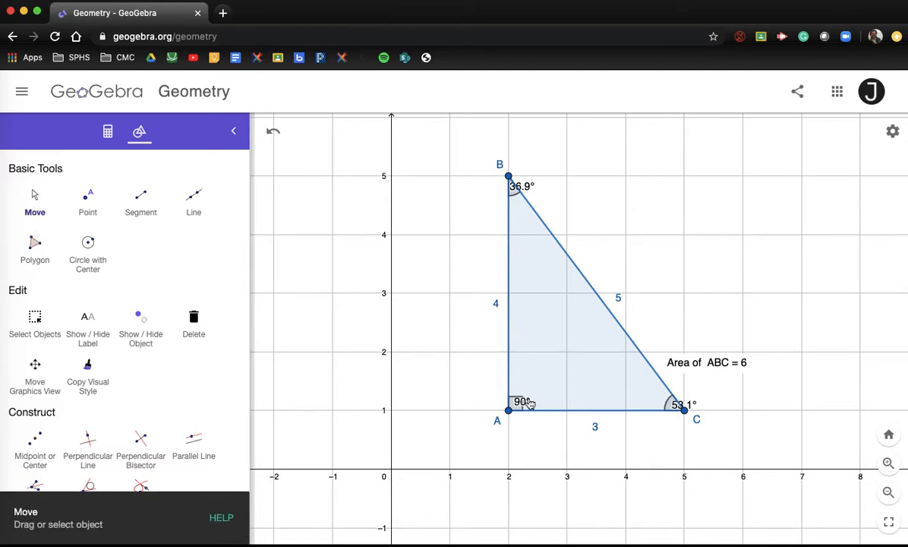
Step: Move the 90° label up from A, the 53.1° label into the triangle, and the 36.9° label below B
{"action": "left_click_drag", "start_coordinate": [522, 404], "coordinate": [533, 393]}
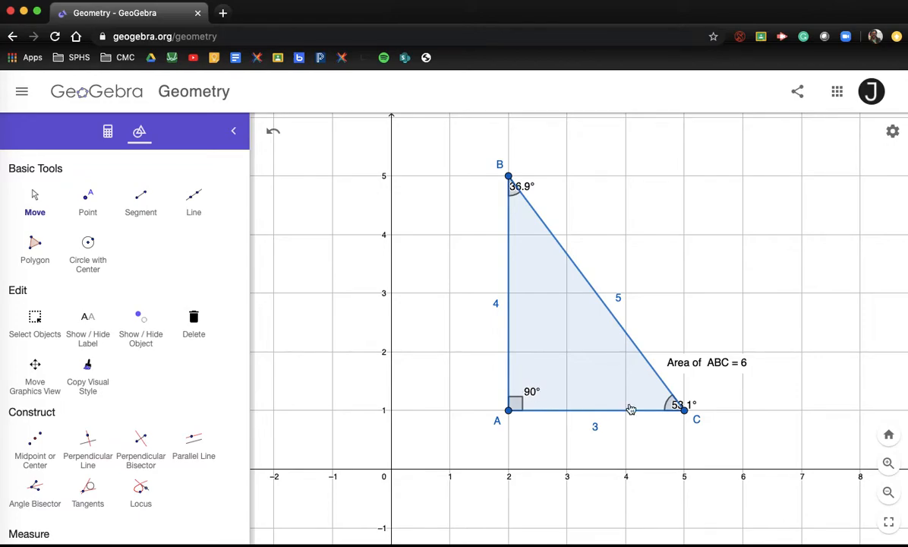
{"action": "left_click_drag", "start_coordinate": [693, 406], "coordinate": [661, 395]}
{"action": "left_click_drag", "start_coordinate": [528, 193], "coordinate": [530, 225]}
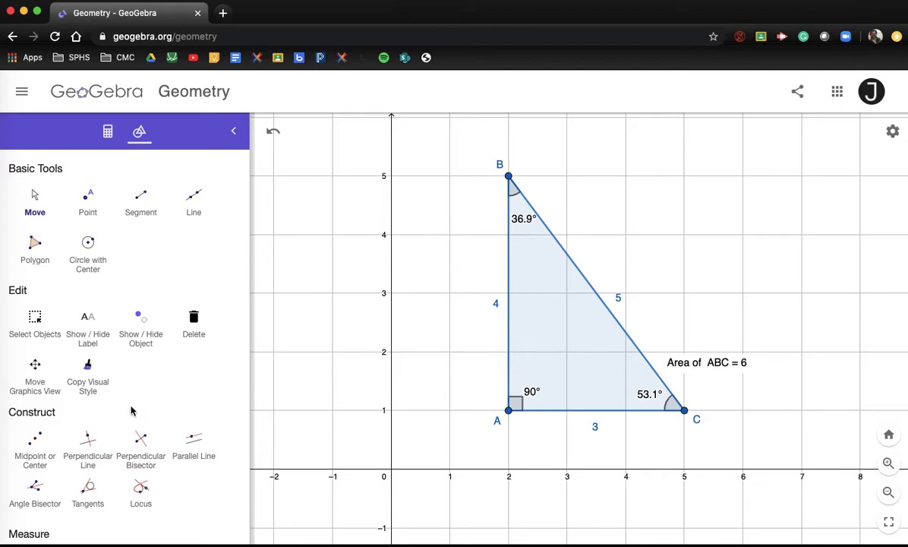
Step: Zoom out and pan the view left to free empty grid to the right of triangle ABC
{"action": "scroll", "coordinate": [131, 410], "scroll_direction": "down", "scroll_amount": 10}
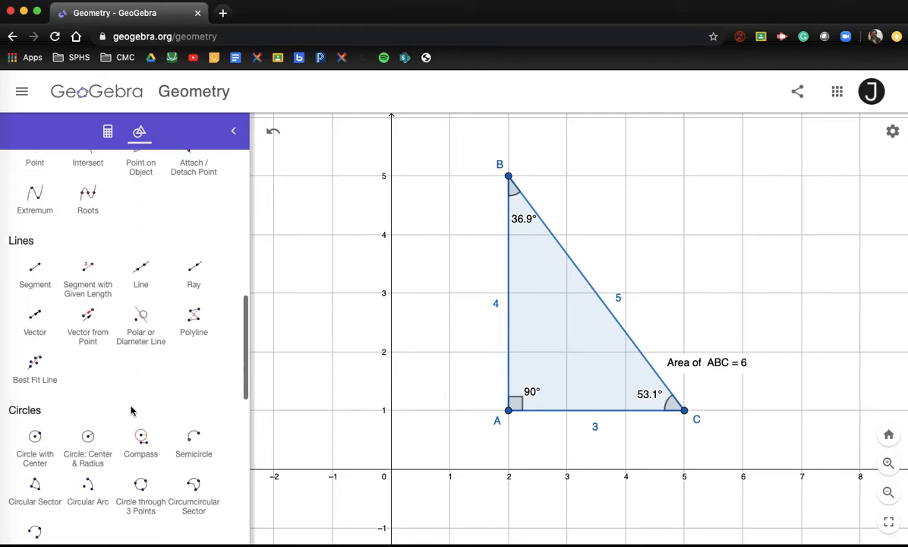
{"action": "scroll", "coordinate": [131, 411], "scroll_direction": "down", "scroll_amount": 15}
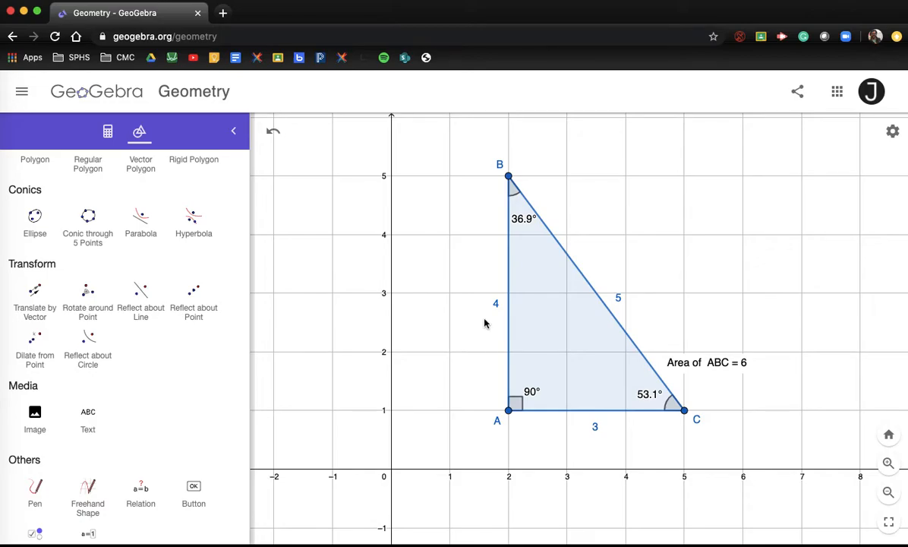
{"action": "scroll", "coordinate": [485, 323], "scroll_direction": "down", "scroll_amount": 4}
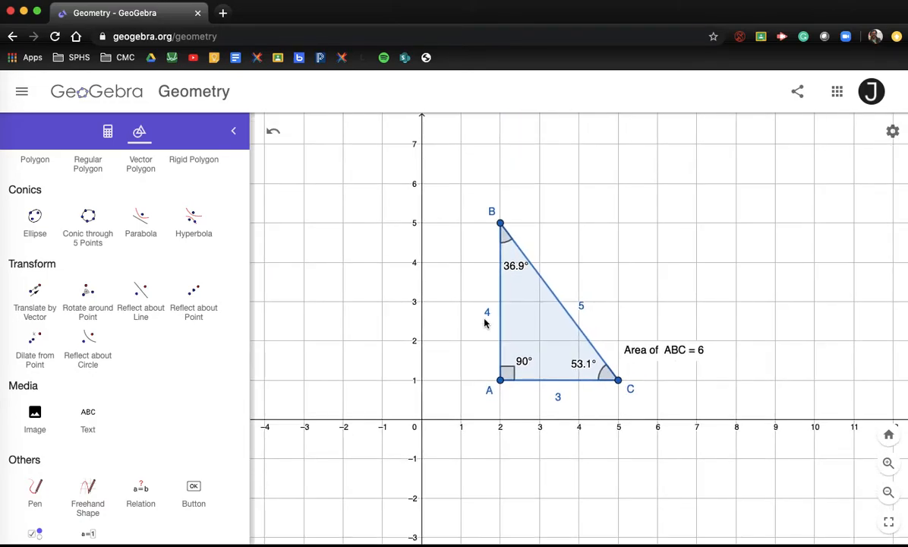
{"action": "left_click_drag", "start_coordinate": [449, 319], "coordinate": [381, 347]}
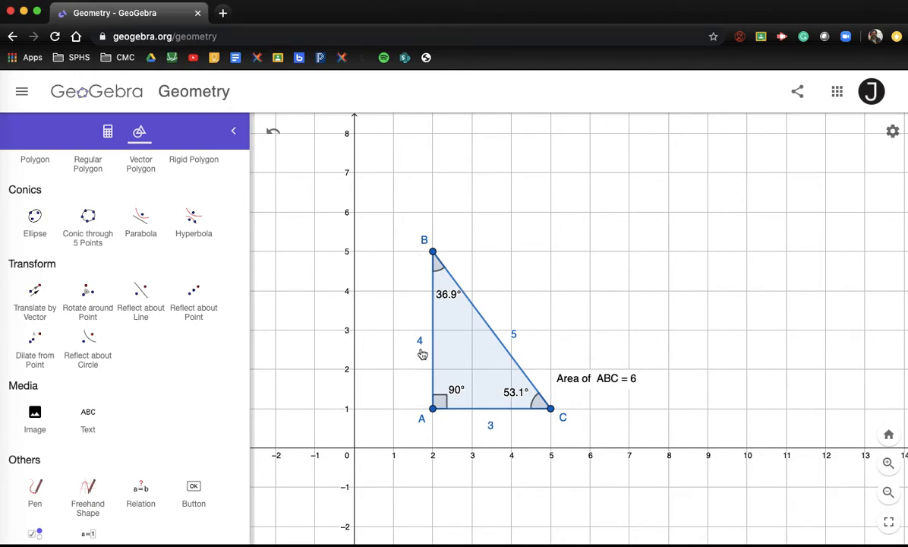
{"action": "left_click", "coordinate": [35, 310]}
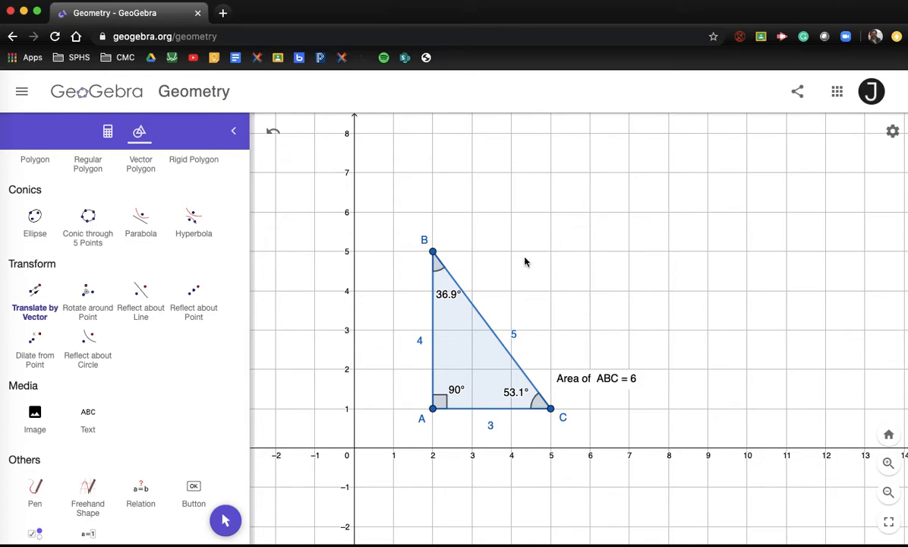
{"action": "left_click", "coordinate": [465, 349]}
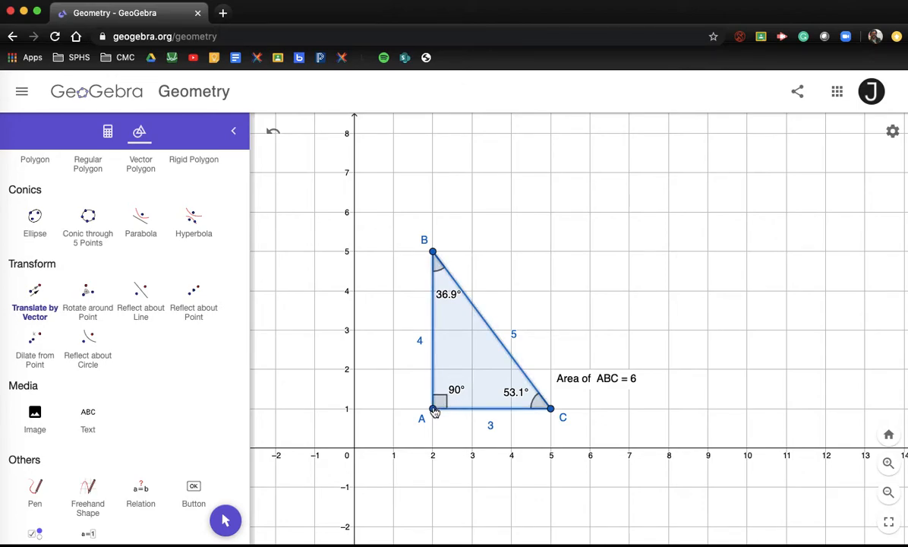
{"action": "left_click", "coordinate": [468, 361]}
{"action": "left_click", "coordinate": [433, 410]}
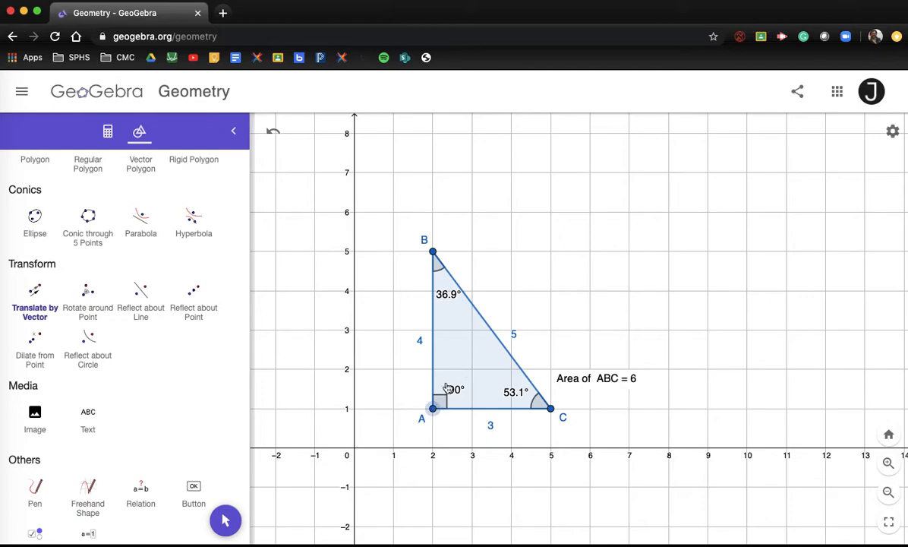
{"action": "left_click", "coordinate": [456, 368]}
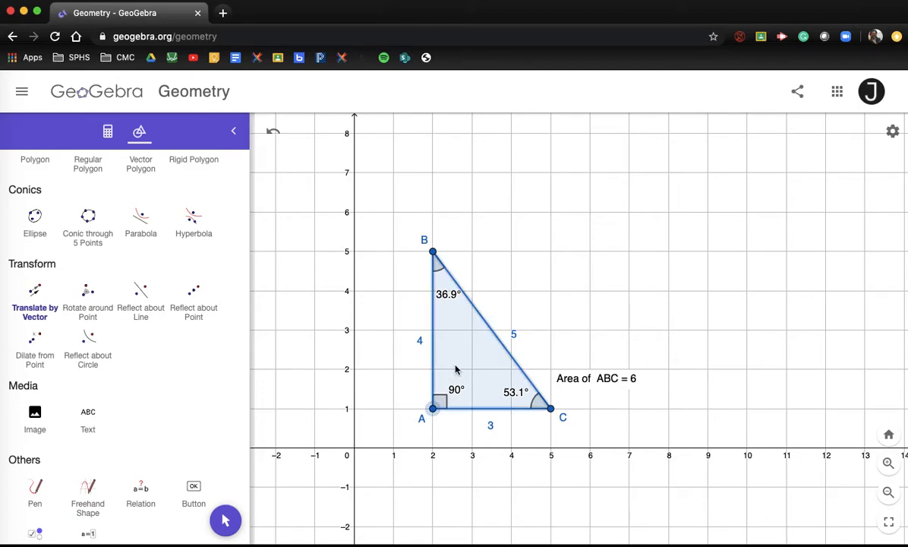
{"action": "left_click", "coordinate": [35, 300]}
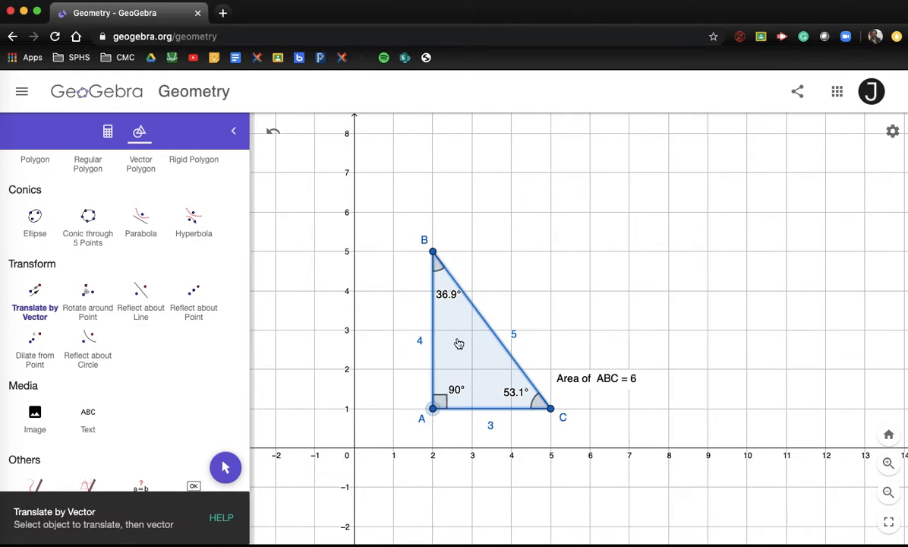
{"action": "key", "text": "super+z"}
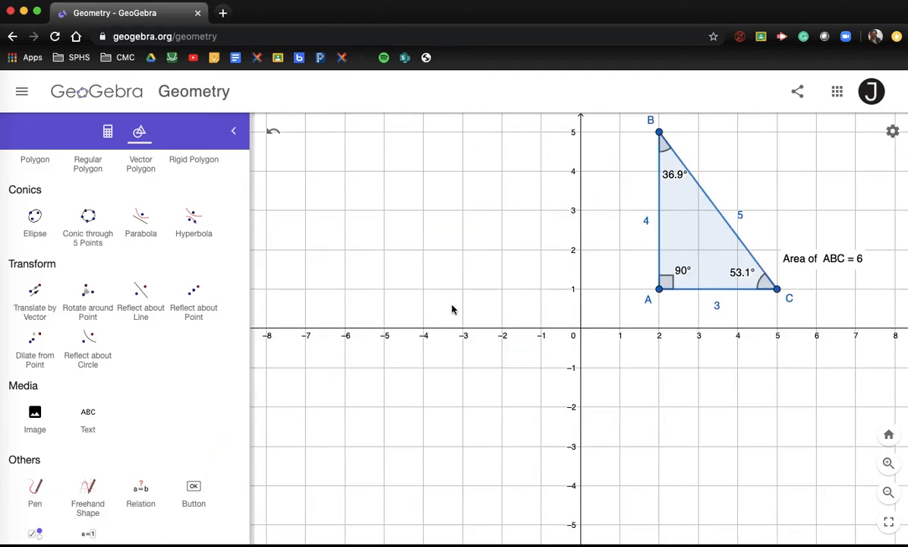
{"action": "scroll", "coordinate": [81, 307], "scroll_direction": "up", "scroll_amount": 10}
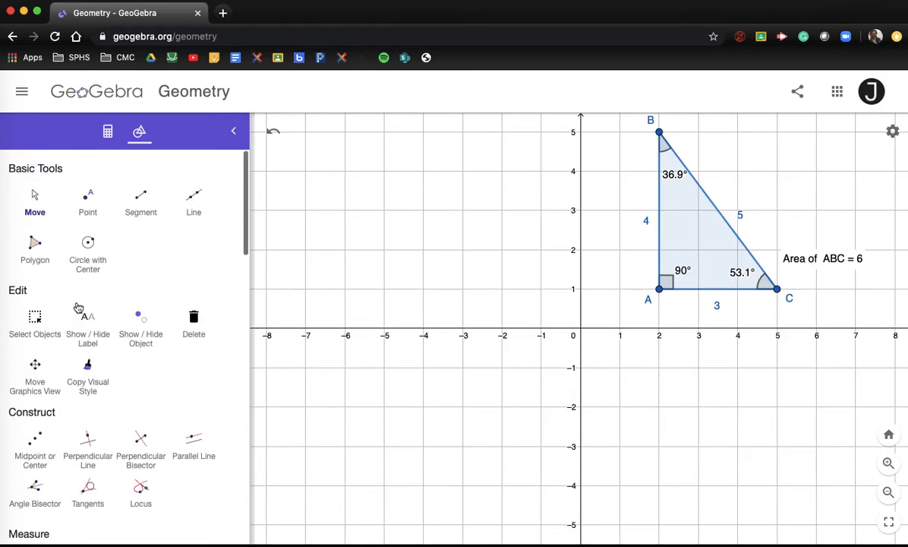
{"action": "left_click", "coordinate": [35, 194]}
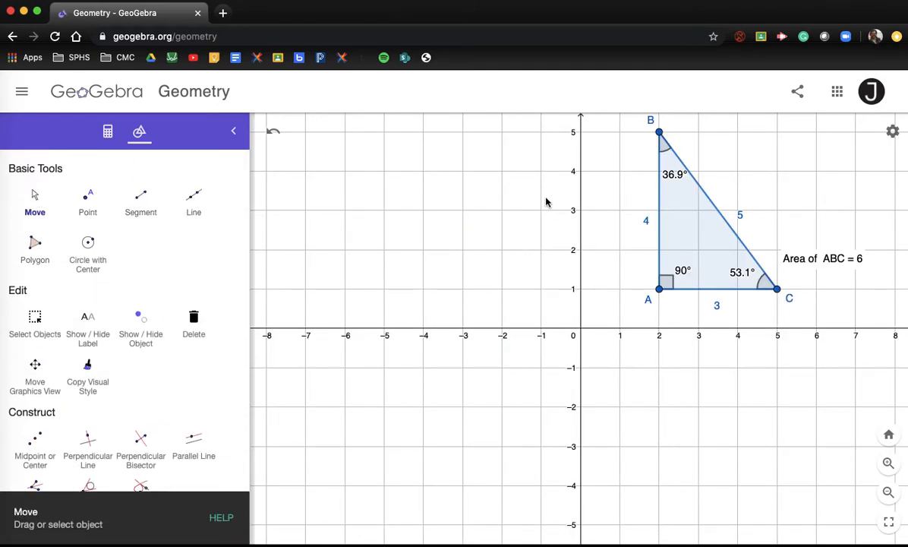
{"action": "left_click_drag", "start_coordinate": [540, 214], "coordinate": [307, 330]}
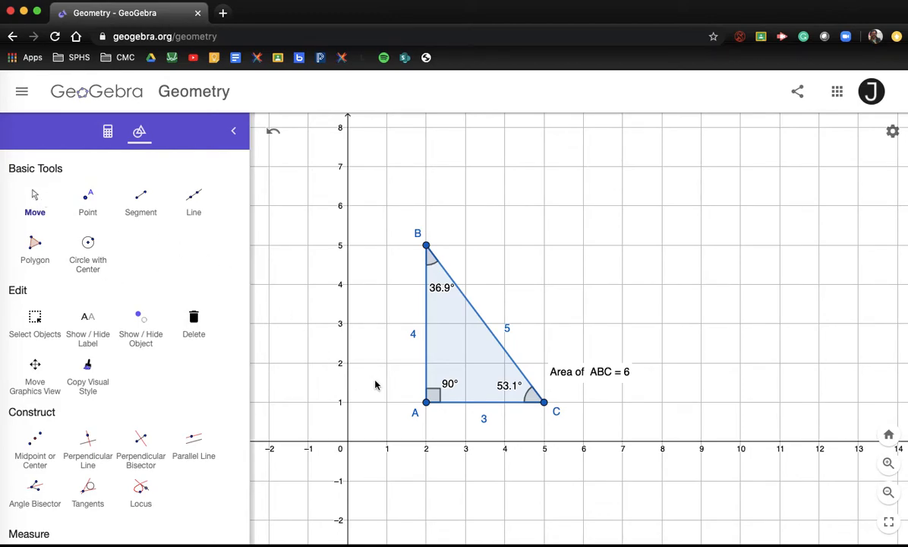
Step: Translate triangle ABC by the vector from A to (4, 5), creating A'B'C' with C' at (7, 5)
{"action": "left_click_drag", "start_coordinate": [375, 385], "coordinate": [375, 360]}
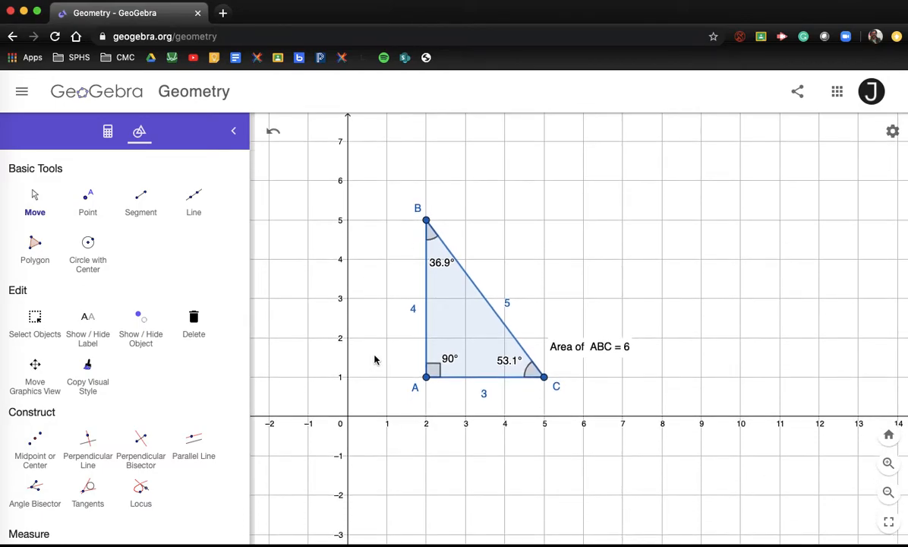
{"action": "scroll", "coordinate": [159, 389], "scroll_direction": "down", "scroll_amount": 10}
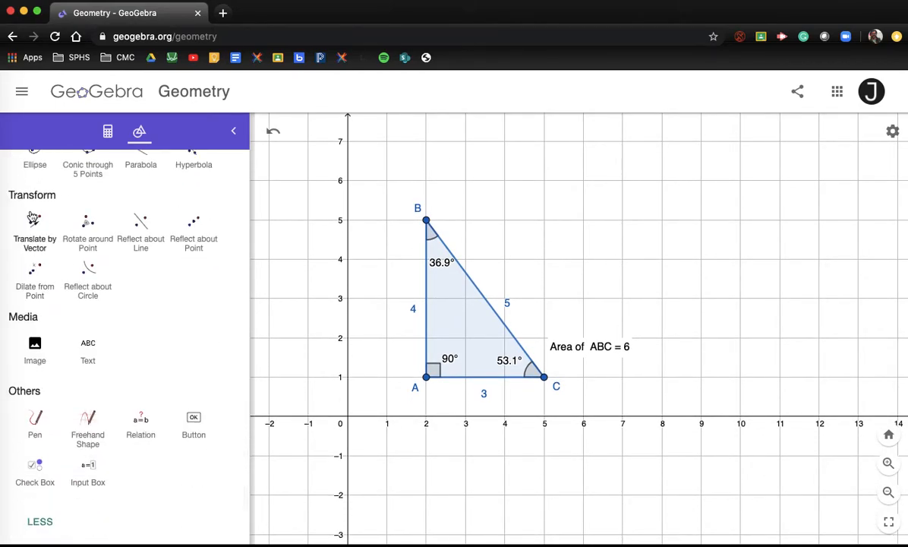
{"action": "left_click", "coordinate": [34, 231]}
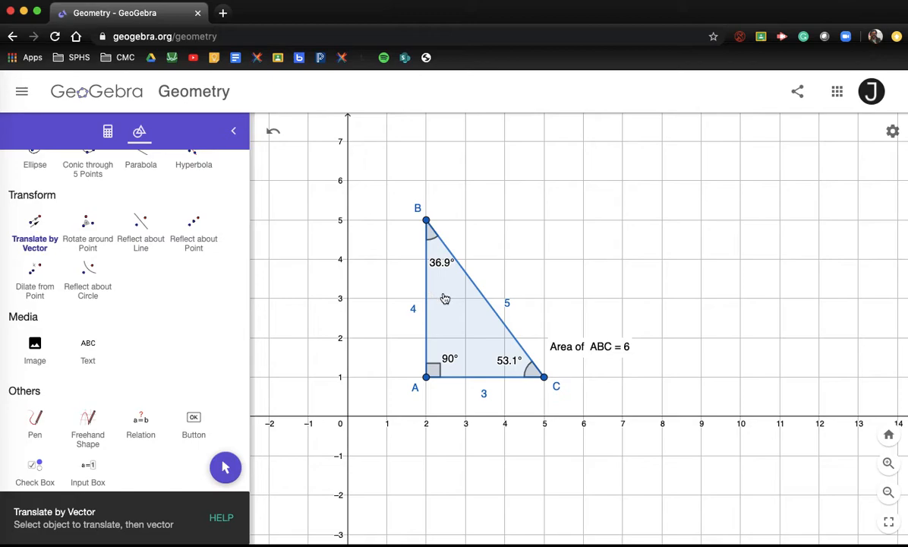
{"action": "left_click", "coordinate": [461, 322]}
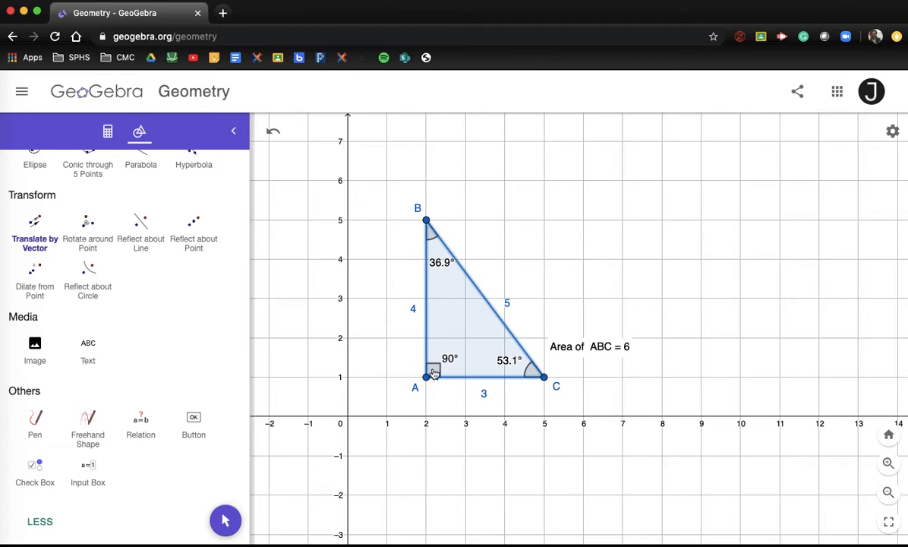
{"action": "left_click", "coordinate": [427, 376]}
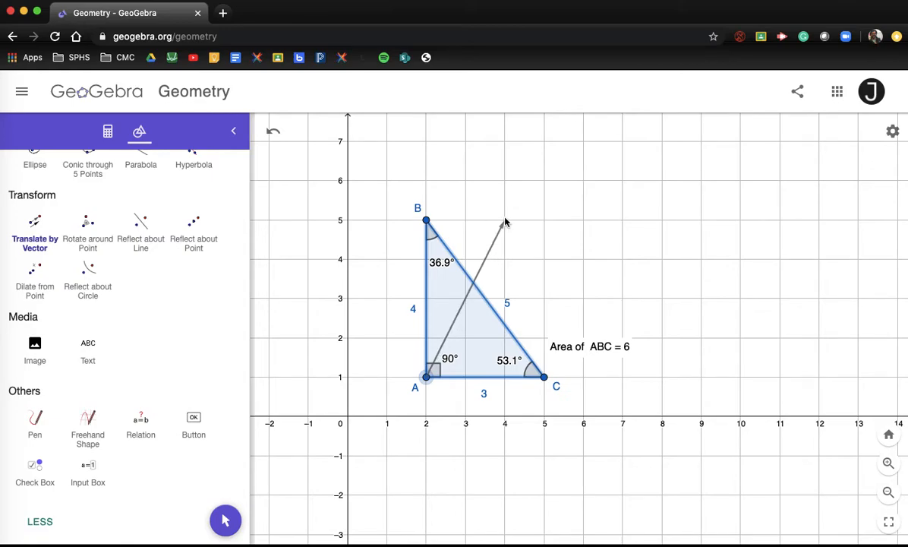
{"action": "left_click", "coordinate": [505, 221]}
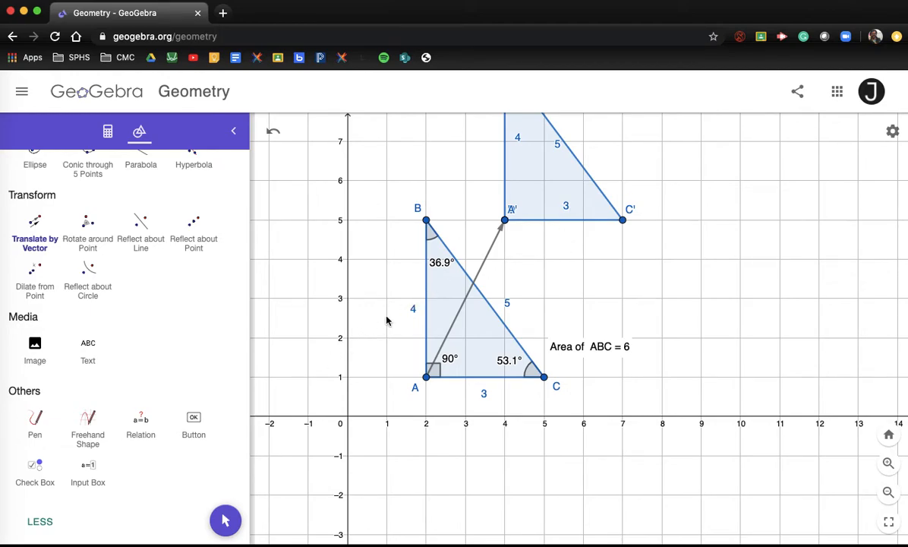
{"action": "left_click_drag", "start_coordinate": [383, 337], "coordinate": [381, 382]}
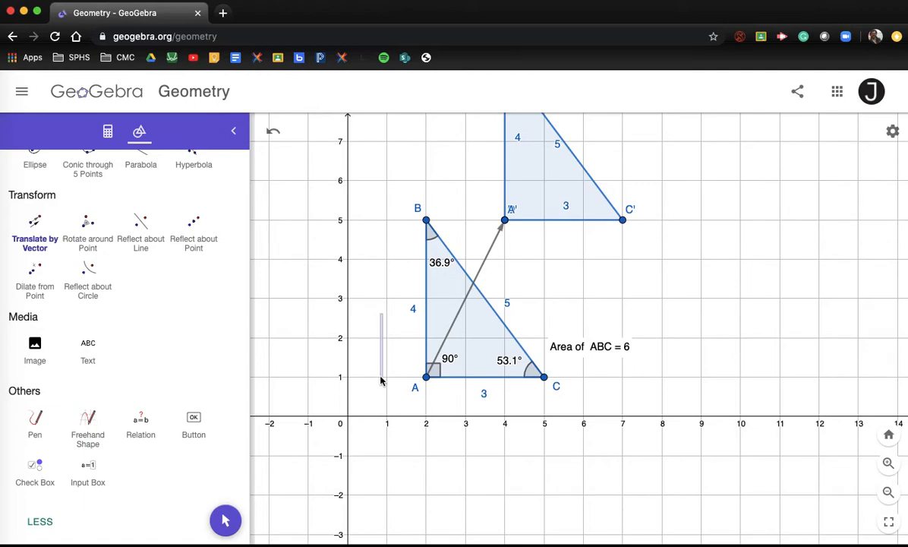
{"action": "key", "text": "Escape"}
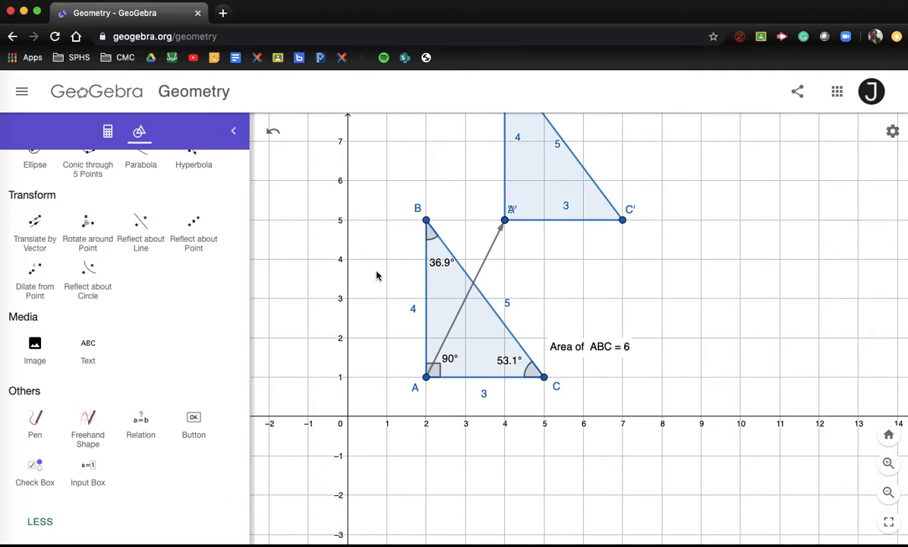
{"action": "scroll", "coordinate": [85, 273], "scroll_direction": "up", "scroll_amount": 10}
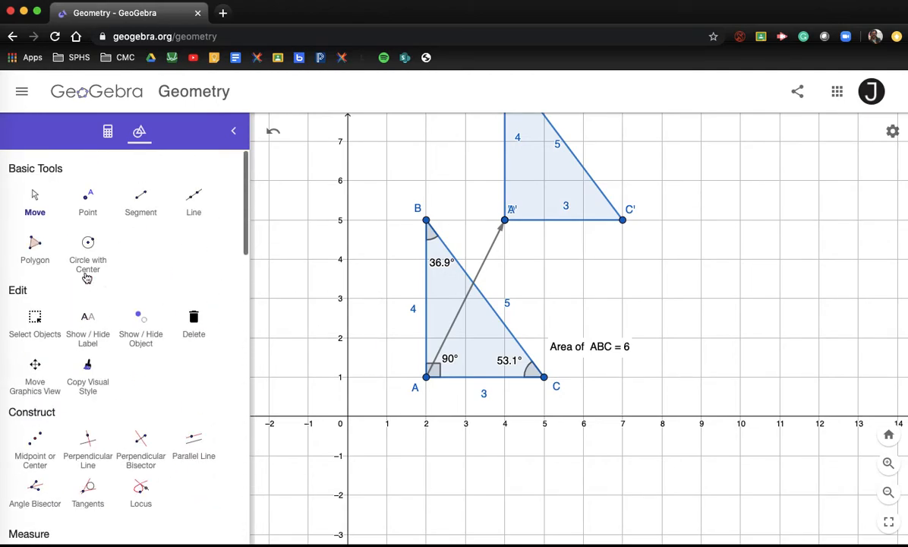
Step: Pan to show both triangles, then place A'B'C' side labels 4, 3 and 5 beside their sides
{"action": "left_click", "coordinate": [35, 196]}
{"action": "left_click_drag", "start_coordinate": [364, 269], "coordinate": [310, 372]}
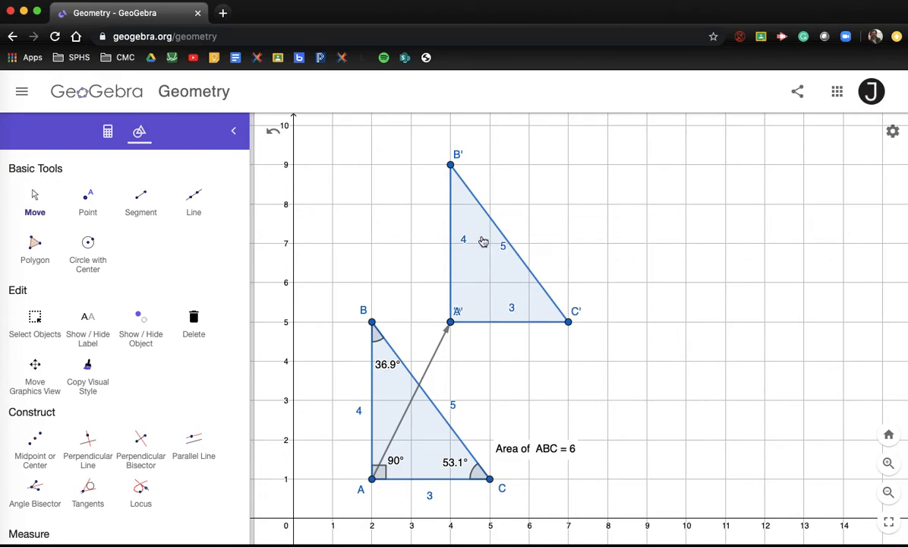
{"action": "left_click", "coordinate": [36, 194]}
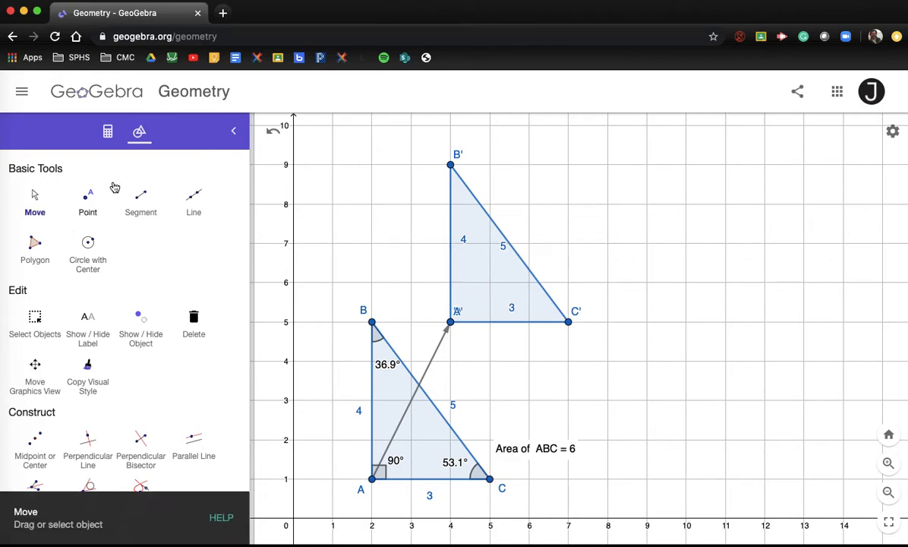
{"action": "left_click_drag", "start_coordinate": [464, 243], "coordinate": [441, 255]}
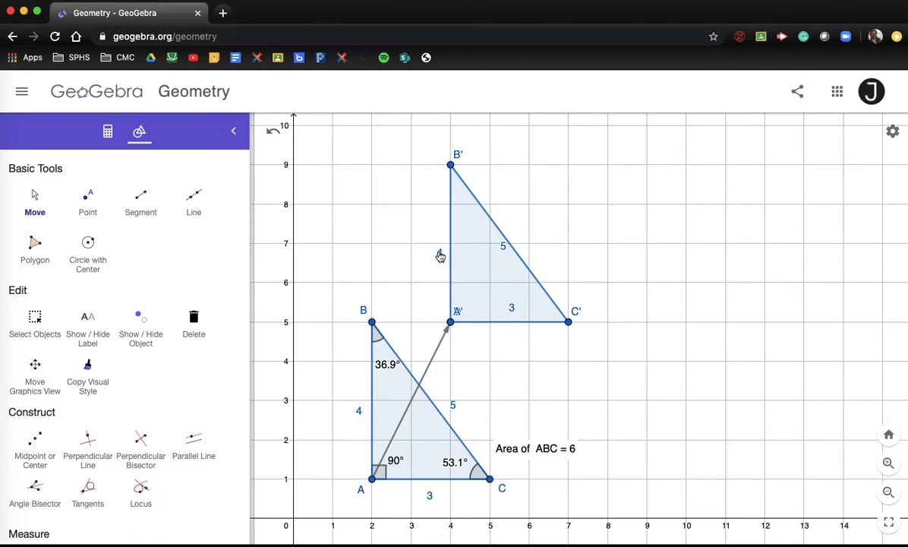
{"action": "left_click_drag", "start_coordinate": [514, 313], "coordinate": [511, 341]}
{"action": "left_click_drag", "start_coordinate": [507, 249], "coordinate": [527, 242]}
Step: Translate A'B'C' along the vector from A' to (8, 6), producing A''B''C'' with C'' at (11, 6)
{"action": "scroll", "coordinate": [81, 462], "scroll_direction": "down", "scroll_amount": 5}
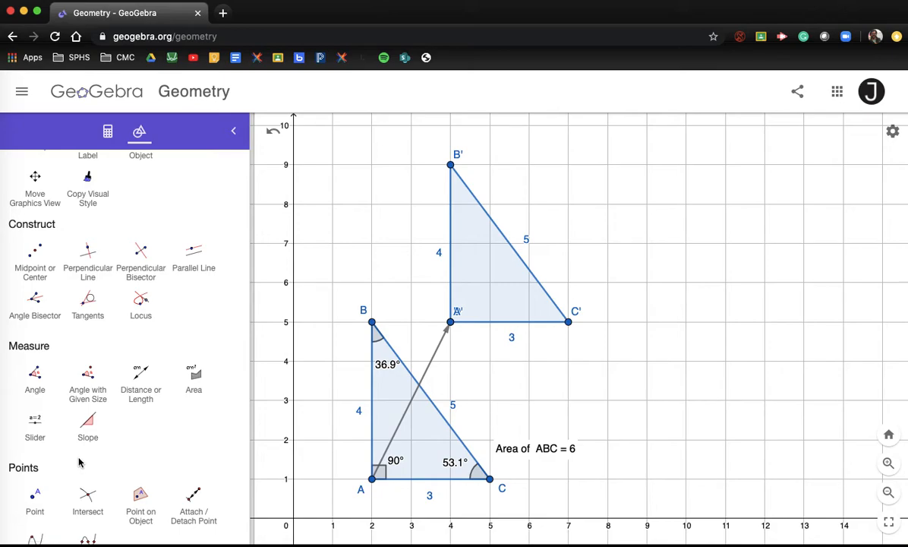
{"action": "scroll", "coordinate": [71, 435], "scroll_direction": "down", "scroll_amount": 10}
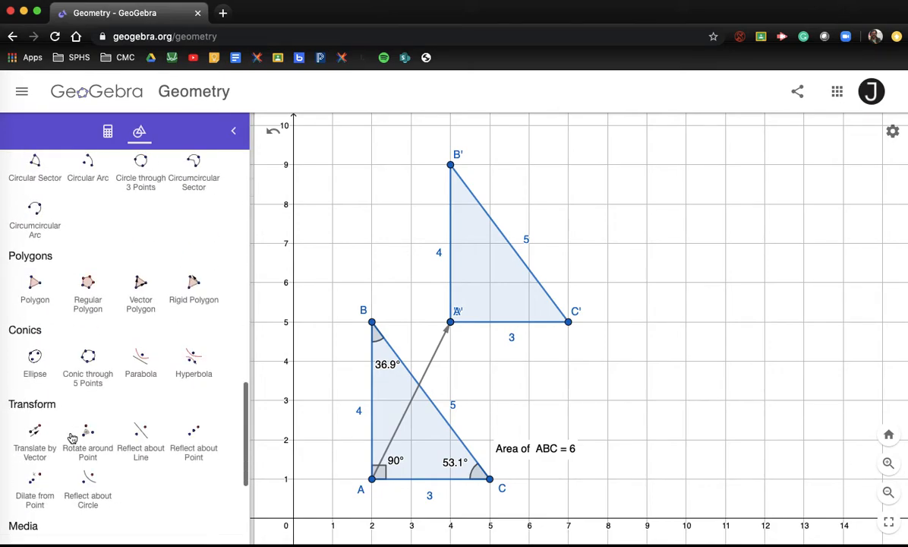
{"action": "left_click", "coordinate": [35, 366]}
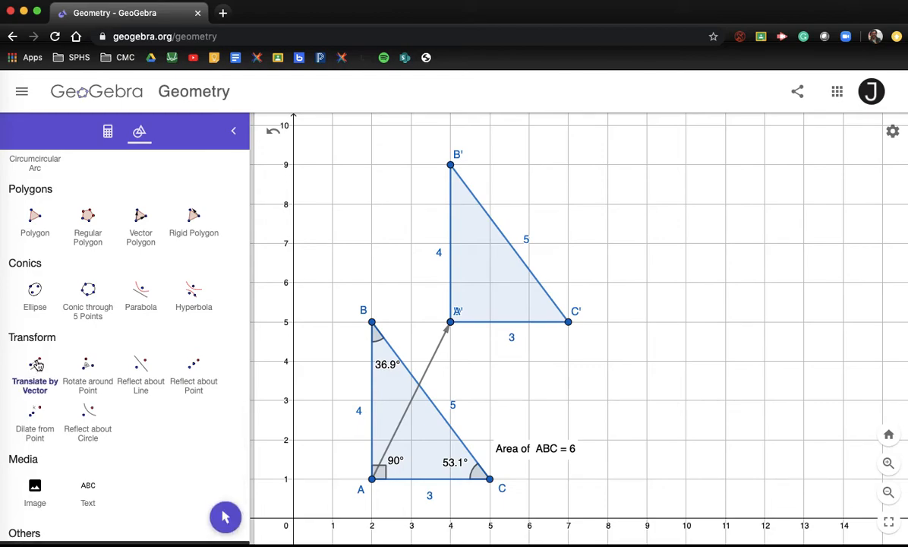
{"action": "left_click", "coordinate": [492, 280]}
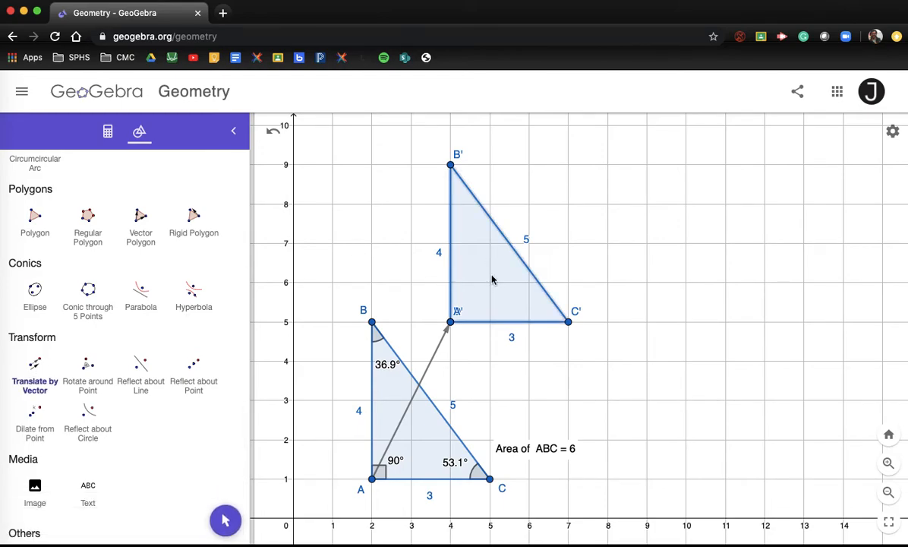
{"action": "left_click", "coordinate": [451, 322]}
{"action": "left_click", "coordinate": [607, 283]}
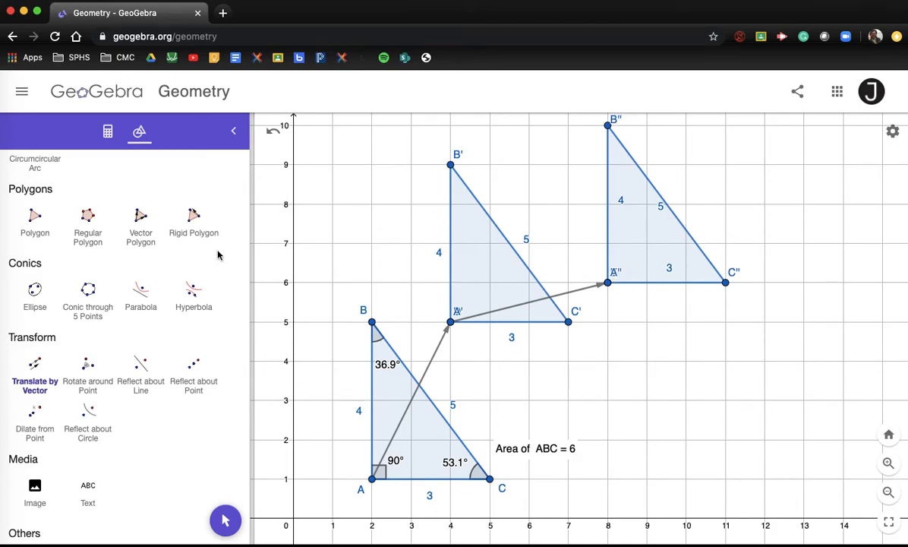
{"action": "scroll", "coordinate": [72, 203], "scroll_direction": "up", "scroll_amount": 10}
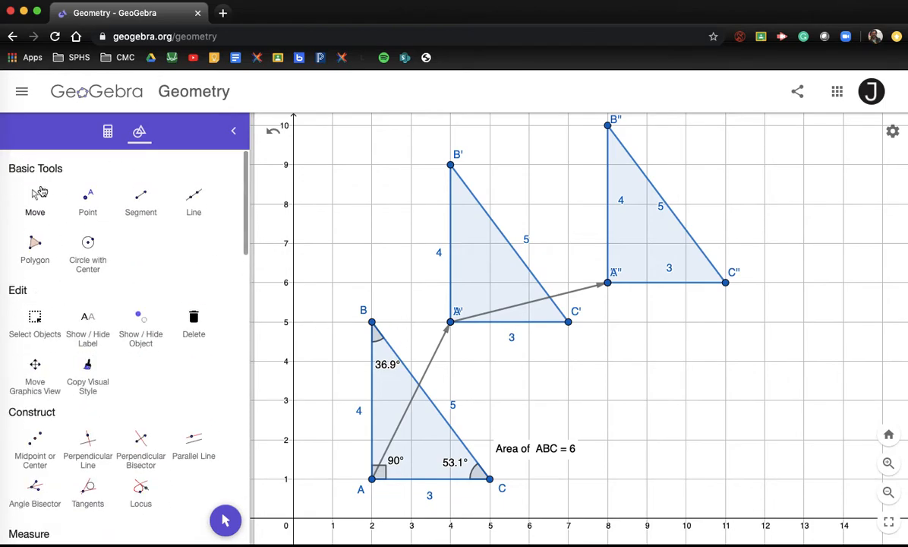
Step: Move A''B''C'' side labels 4, 3 and 5 outside the triangle, onto or beside their sides
{"action": "left_click_drag", "start_coordinate": [623, 206], "coordinate": [600, 224]}
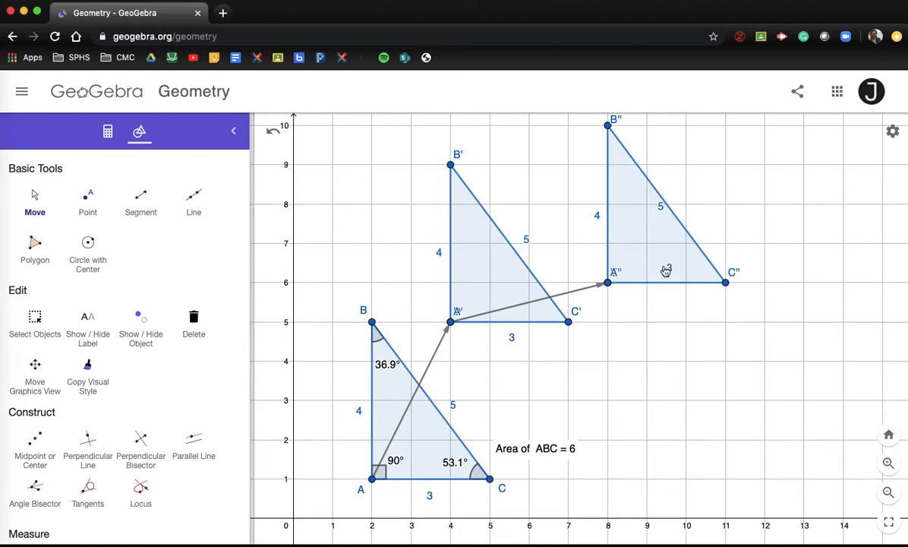
{"action": "left_click_drag", "start_coordinate": [674, 270], "coordinate": [672, 288]}
{"action": "double_click", "coordinate": [667, 295]}
{"action": "key", "text": "Escape"}
{"action": "left_click_drag", "start_coordinate": [661, 217], "coordinate": [683, 217]}
Step: Zoom out and pan so all three triangles sit higher on screen with room below
{"action": "scroll", "coordinate": [622, 359], "scroll_direction": "down", "scroll_amount": 3}
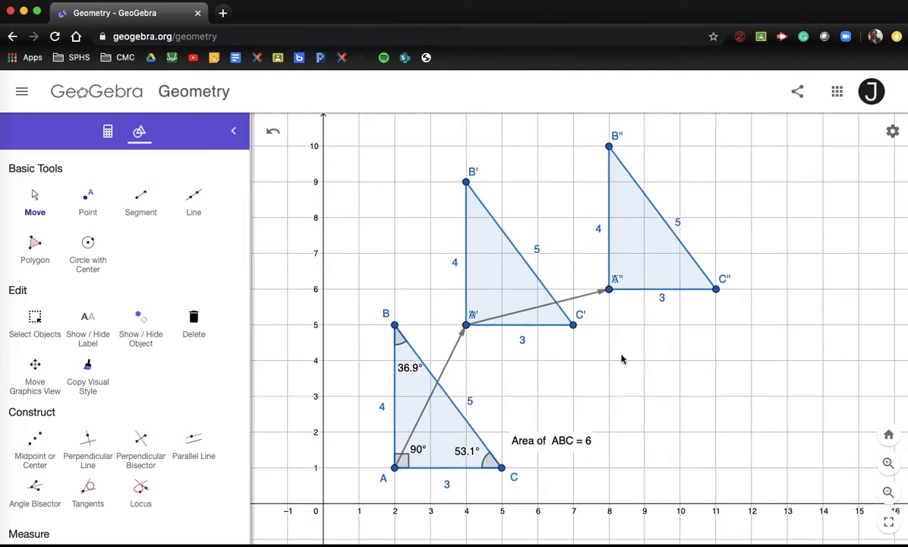
{"action": "left_click_drag", "start_coordinate": [621, 358], "coordinate": [549, 351]}
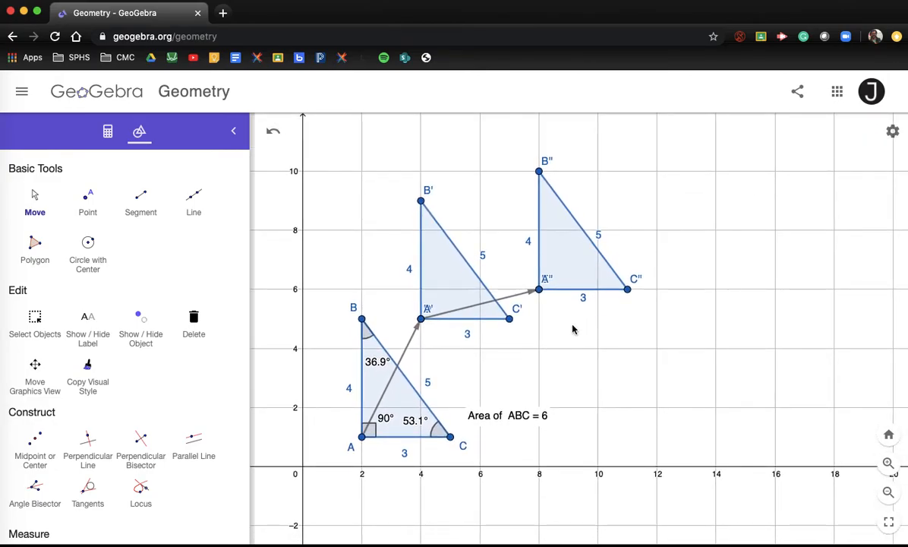
{"action": "left_click_drag", "start_coordinate": [575, 354], "coordinate": [585, 325]}
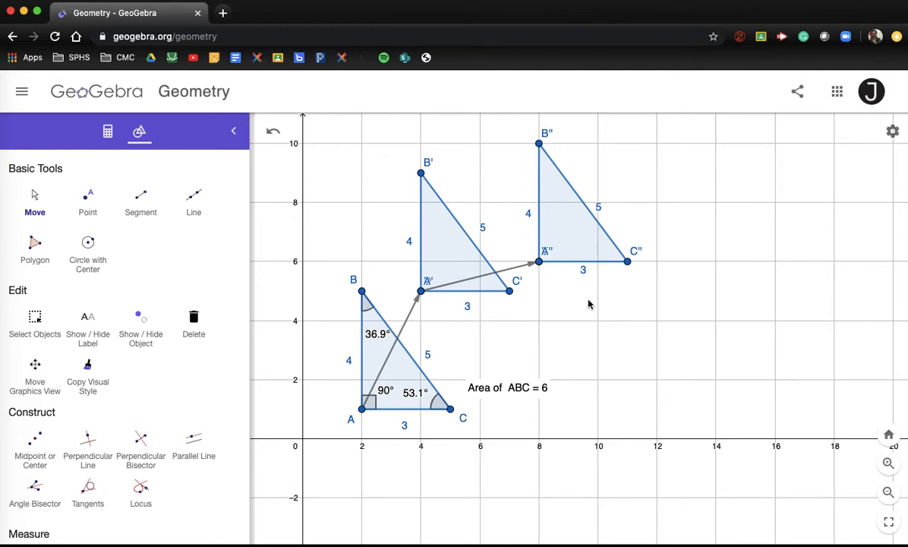
{"action": "left_click_drag", "start_coordinate": [587, 337], "coordinate": [619, 268]}
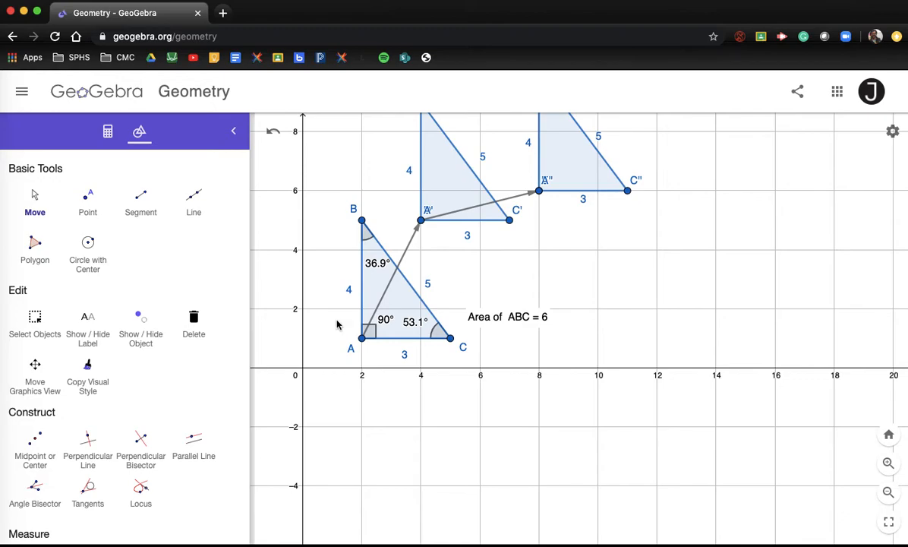
{"action": "scroll", "coordinate": [147, 341], "scroll_direction": "down", "scroll_amount": 10}
{"action": "scroll", "coordinate": [147, 341], "scroll_direction": "down", "scroll_amount": 6}
{"action": "left_click", "coordinate": [16, 245]}
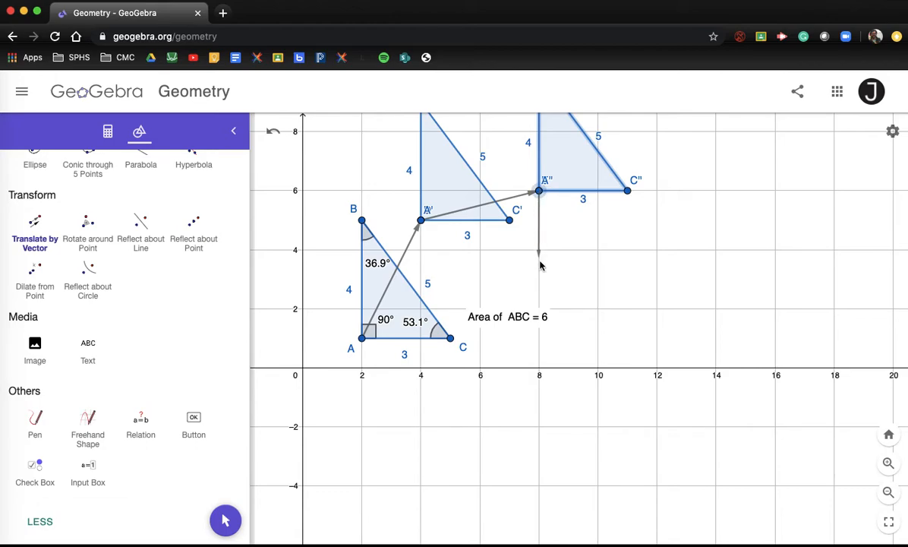
Step: Translate A''B''C'' by the vector from A'' to (6, −2), creating A'''B'''C''' with C''' at (9, −2)
{"action": "left_click", "coordinate": [540, 192]}
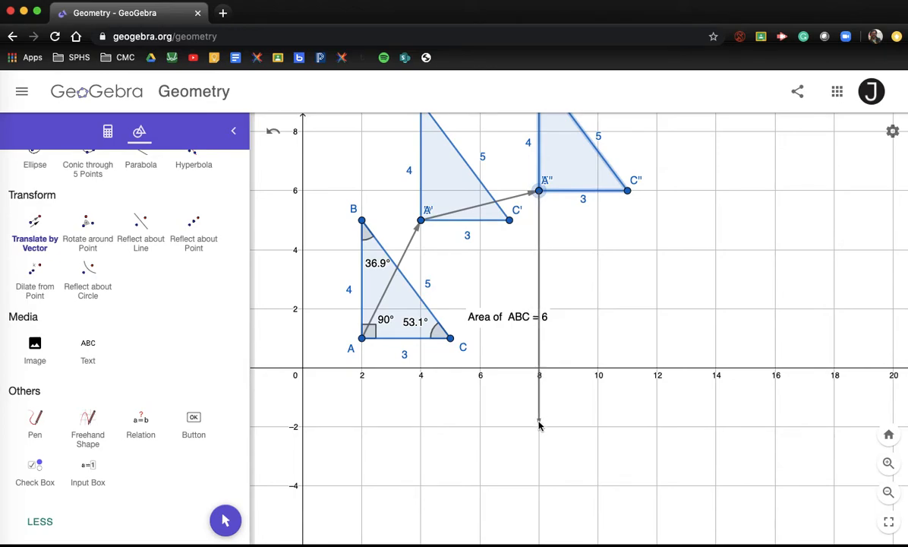
{"action": "left_click", "coordinate": [480, 426]}
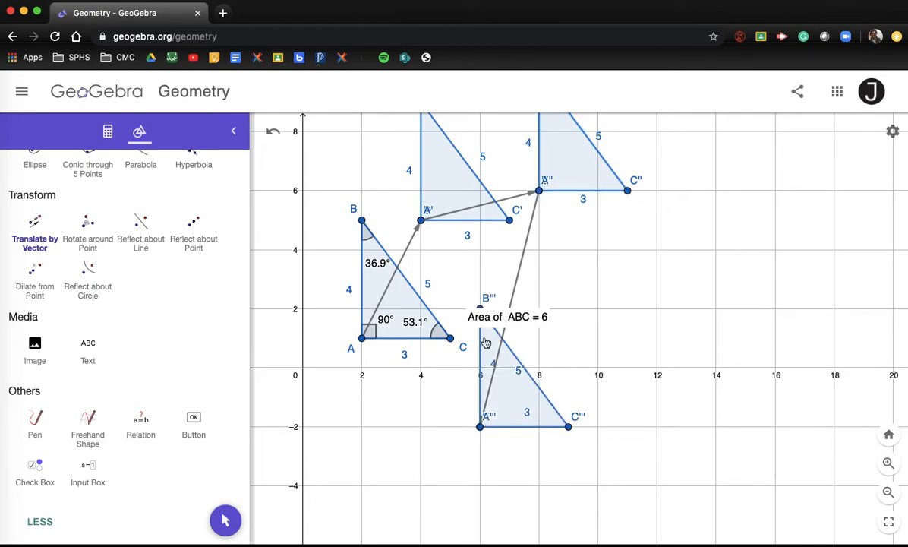
{"action": "left_click", "coordinate": [439, 417]}
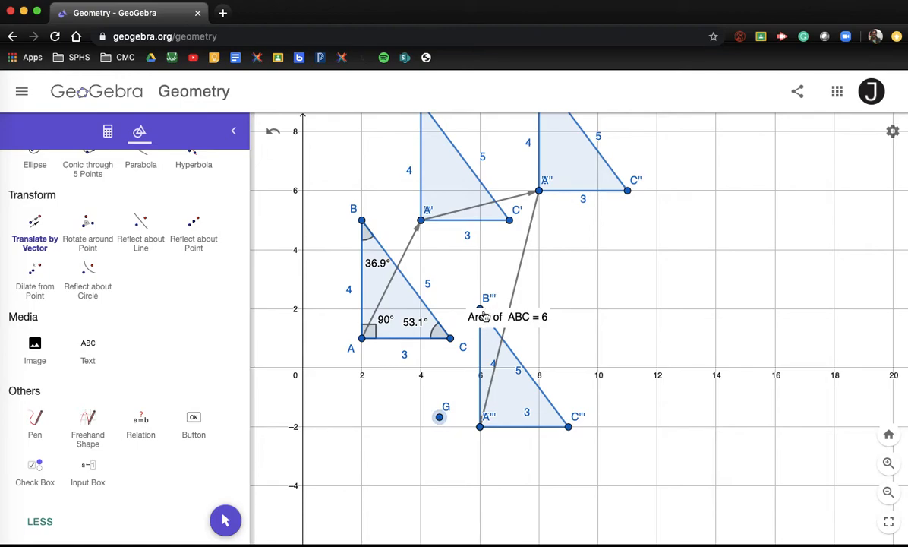
{"action": "scroll", "coordinate": [144, 296], "scroll_direction": "up", "scroll_amount": 10}
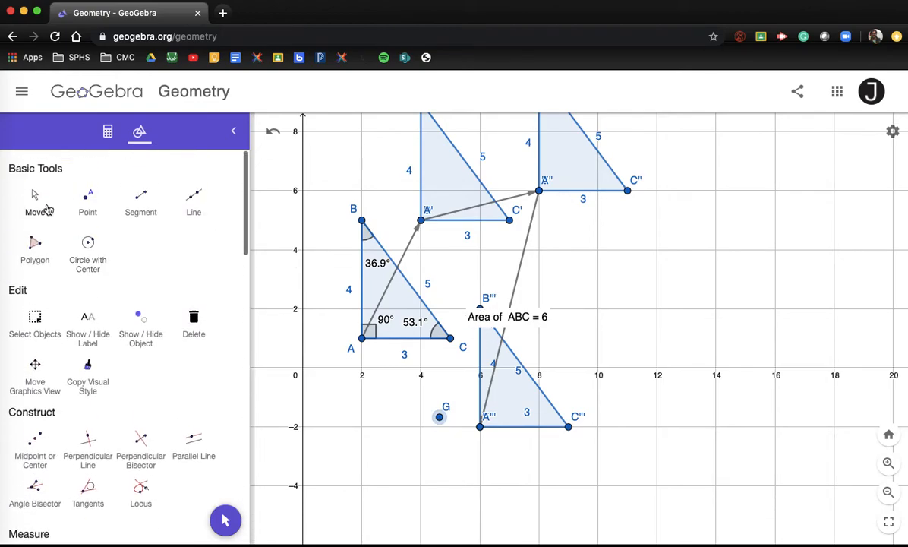
Step: Pan across the construction and move the 'Area of ABC = 6' label beside triangle ABC
{"action": "left_click", "coordinate": [35, 199]}
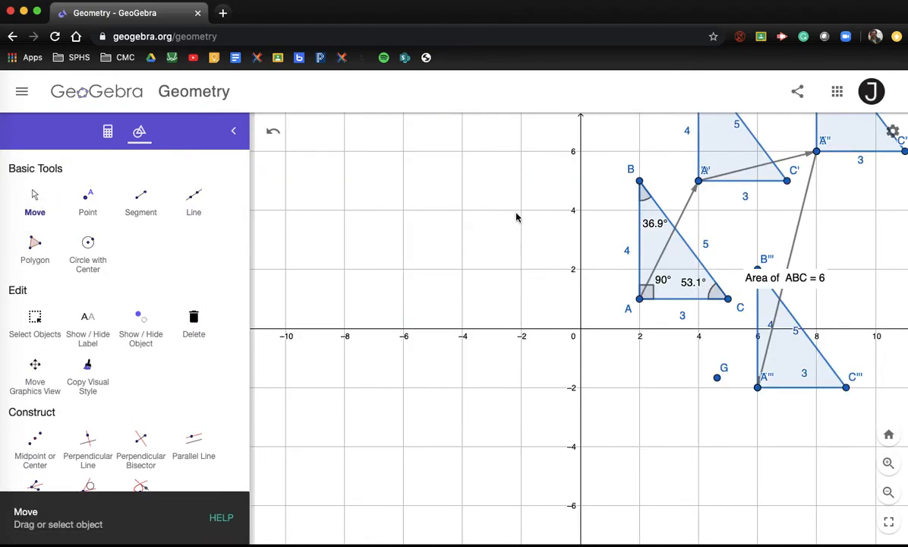
{"action": "left_click_drag", "start_coordinate": [515, 218], "coordinate": [286, 324]}
{"action": "left_click_drag", "start_coordinate": [577, 389], "coordinate": [504, 315]}
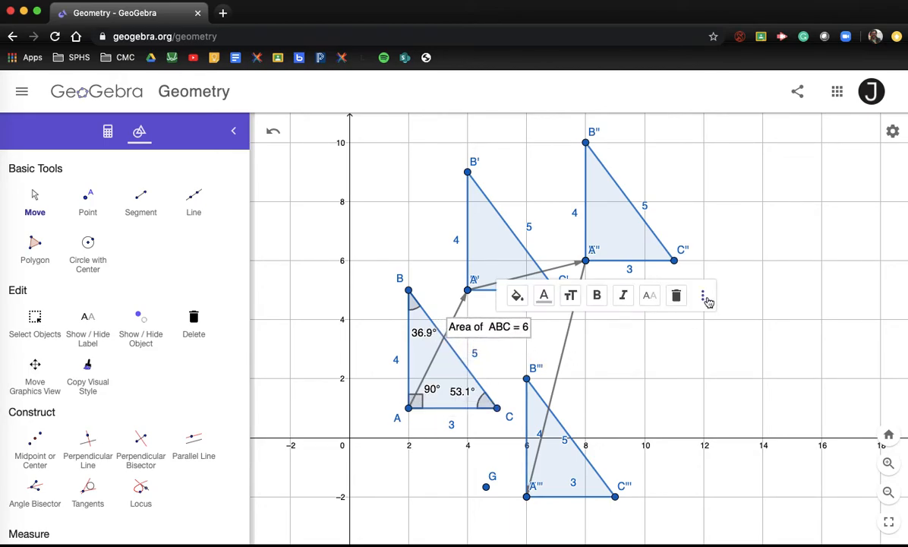
{"action": "left_click", "coordinate": [699, 349]}
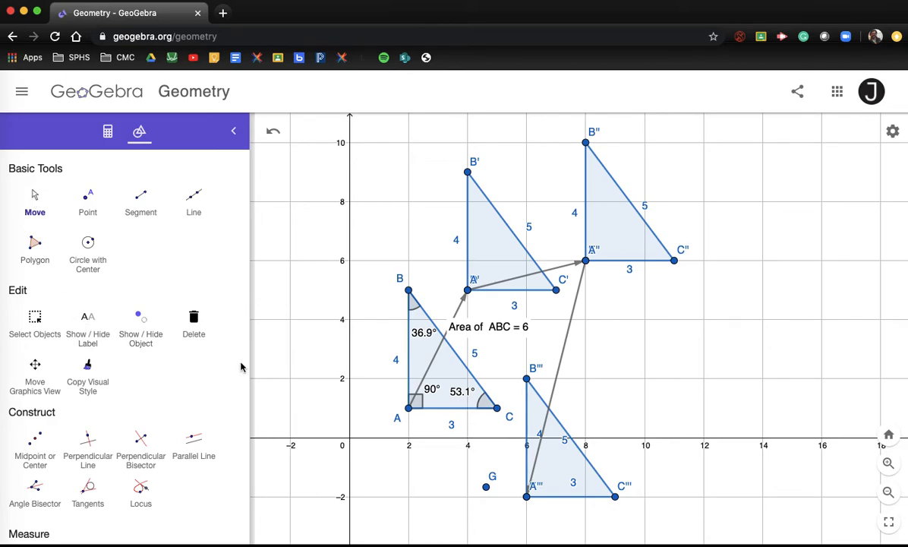
Step: Delete stray point G and pan the drawing right to free empty space
{"action": "left_click", "coordinate": [487, 487]}
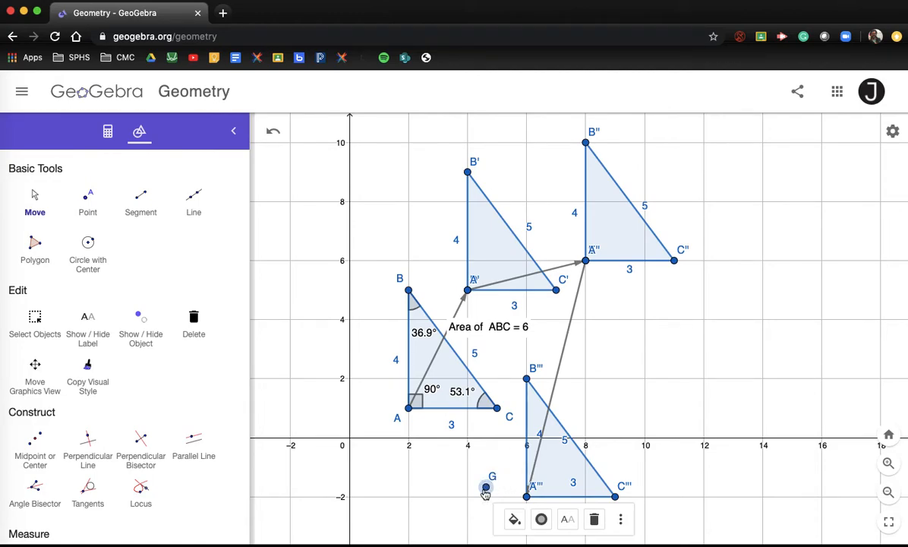
{"action": "left_click", "coordinate": [597, 522]}
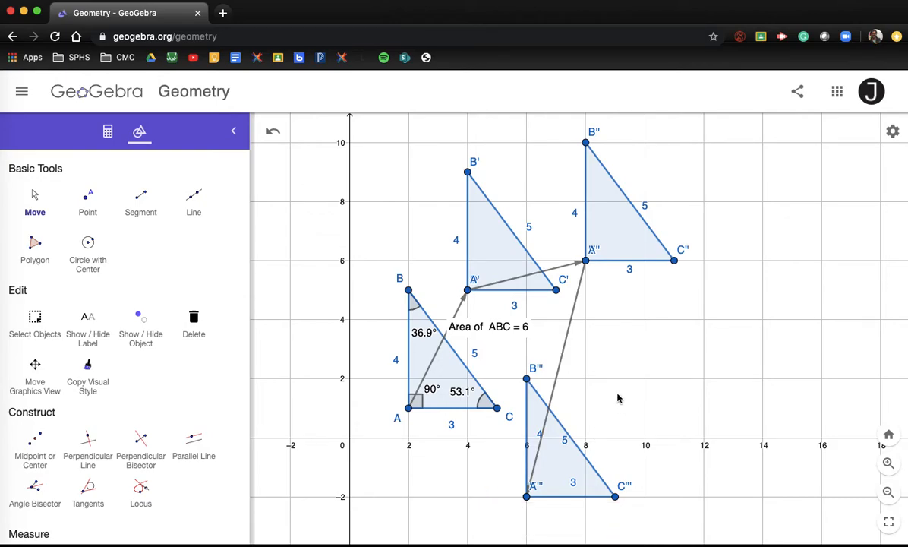
{"action": "left_click_drag", "start_coordinate": [629, 400], "coordinate": [799, 388]}
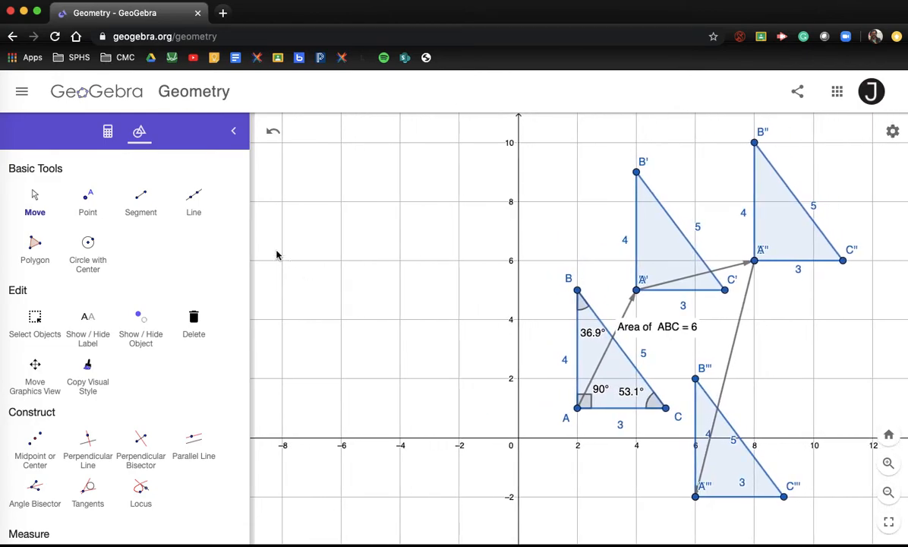
Step: Use the Media Text tool to place a new text box at an empty spot on the canvas
{"action": "scroll", "coordinate": [90, 366], "scroll_direction": "down", "scroll_amount": 5}
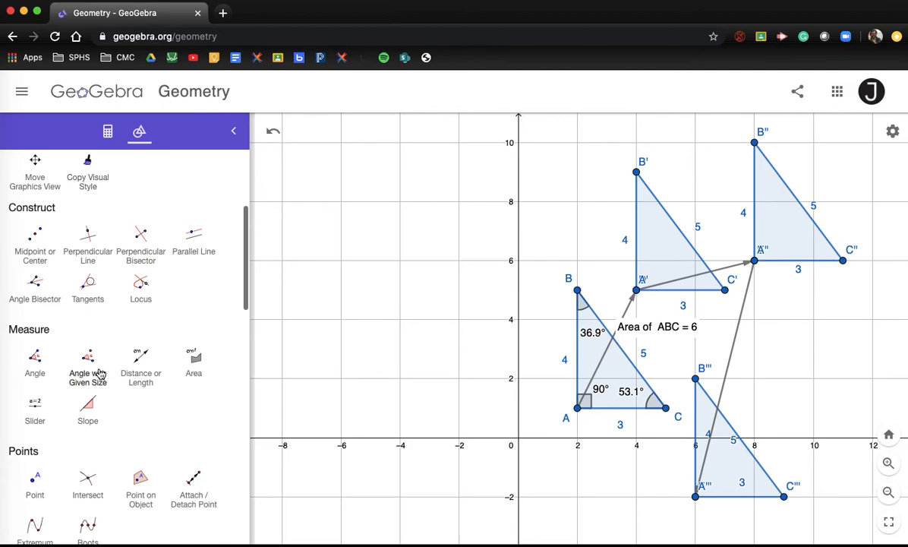
{"action": "scroll", "coordinate": [98, 373], "scroll_direction": "down", "scroll_amount": 12}
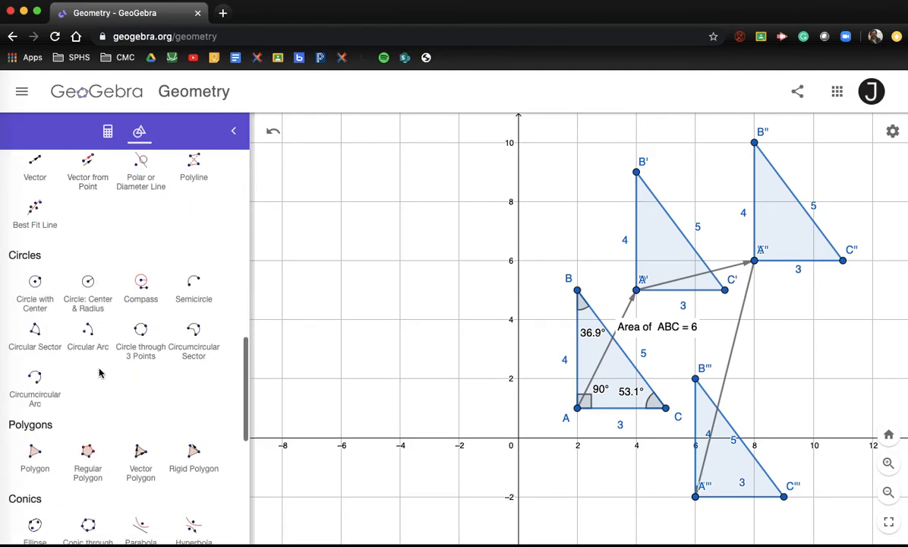
{"action": "scroll", "coordinate": [98, 373], "scroll_direction": "down", "scroll_amount": 8}
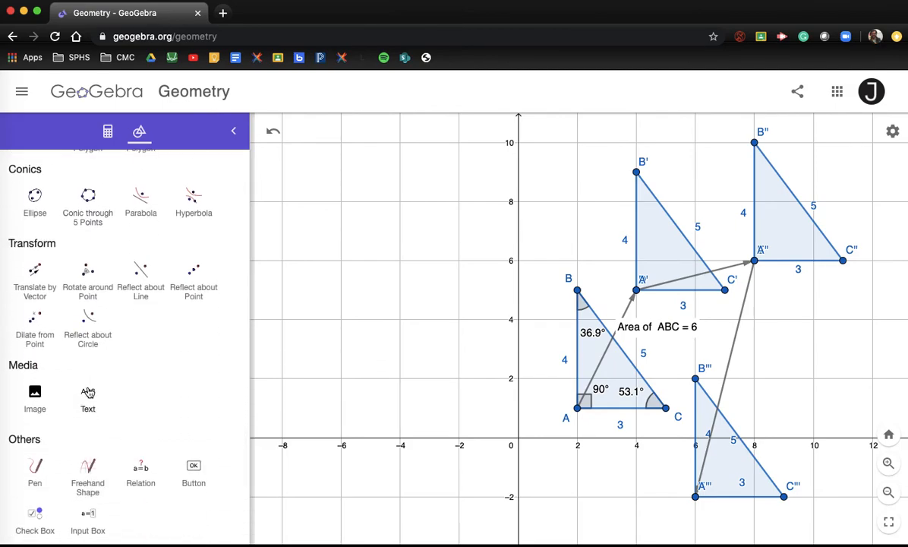
{"action": "left_click", "coordinate": [88, 391]}
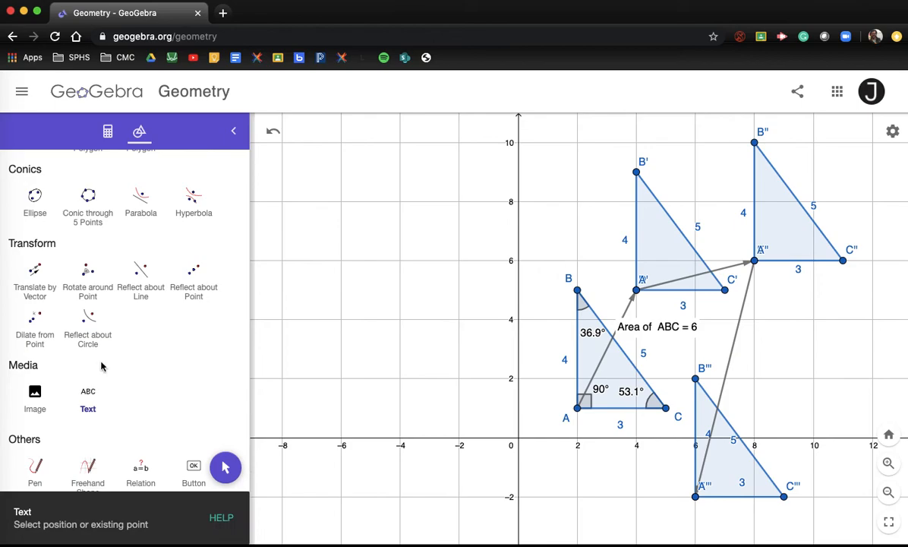
{"action": "left_click", "coordinate": [318, 182]}
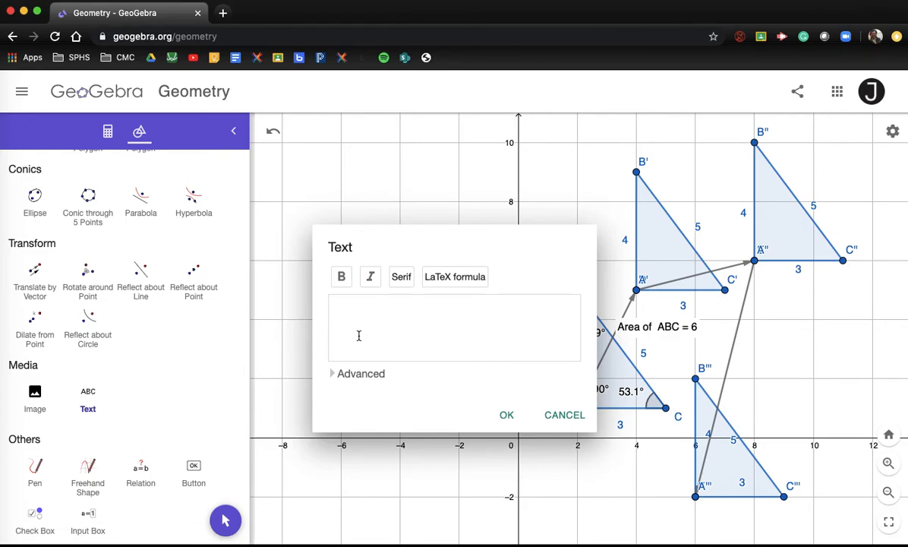
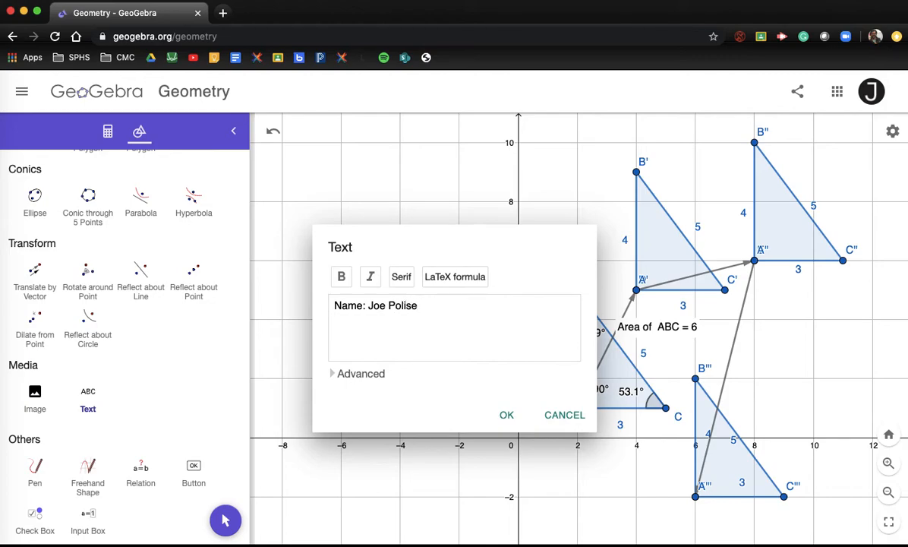
Step: Enter the student's name line, 'Date: 4/27/2020' and '1. See Drawing (LEVEL 2)' in the text
{"action": "key", "text": "Return"}
{"action": "type", "text": "Date:"}
{"action": "type", "text": "4/27/2020"}
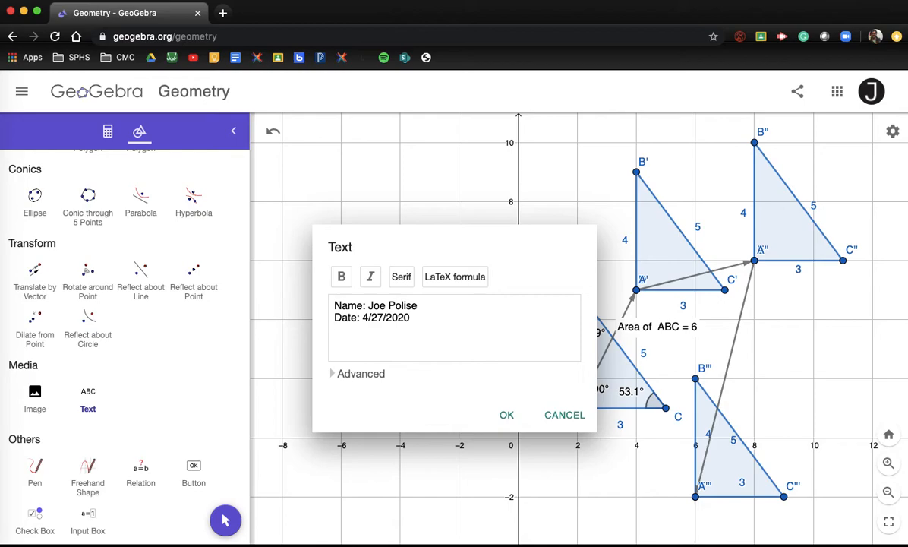
{"action": "type", "text": "1. See Drawing "}
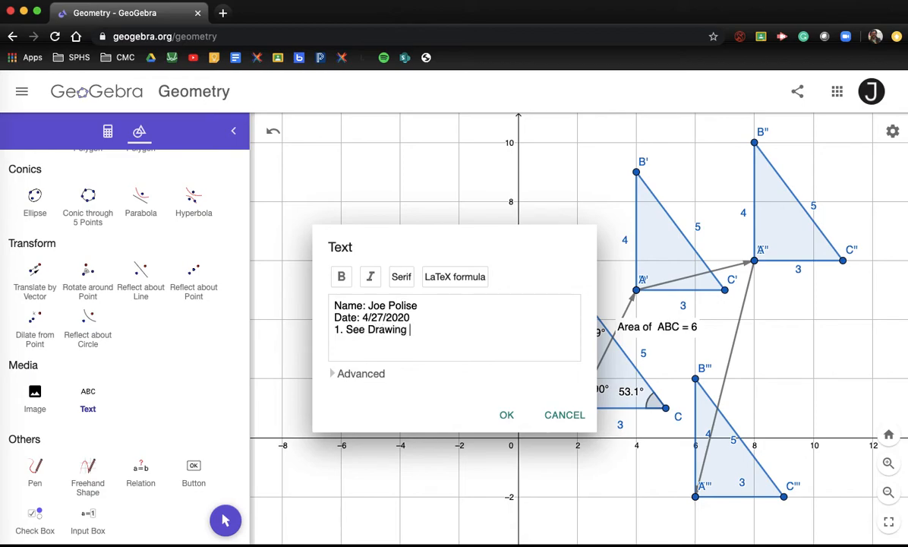
{"action": "type", "text": "(LEVEL 2"}
Step: Add question 2: list points from ABC to A'B'C' and relate each point to its image (LEVEL 3)
{"action": "key", "text": "Return"}
{"action": "type", "text": "2"}
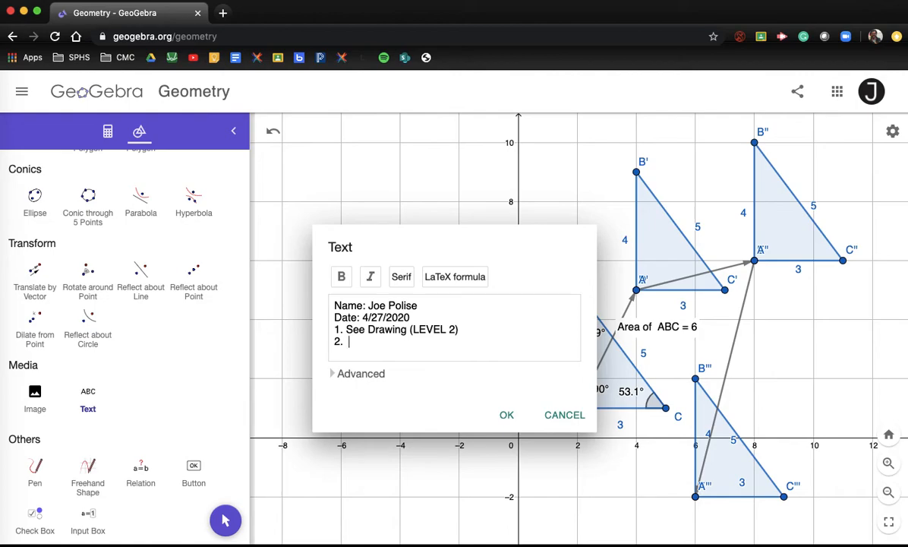
{"action": "type", "text": ".  LIST POINTS FROM A"}
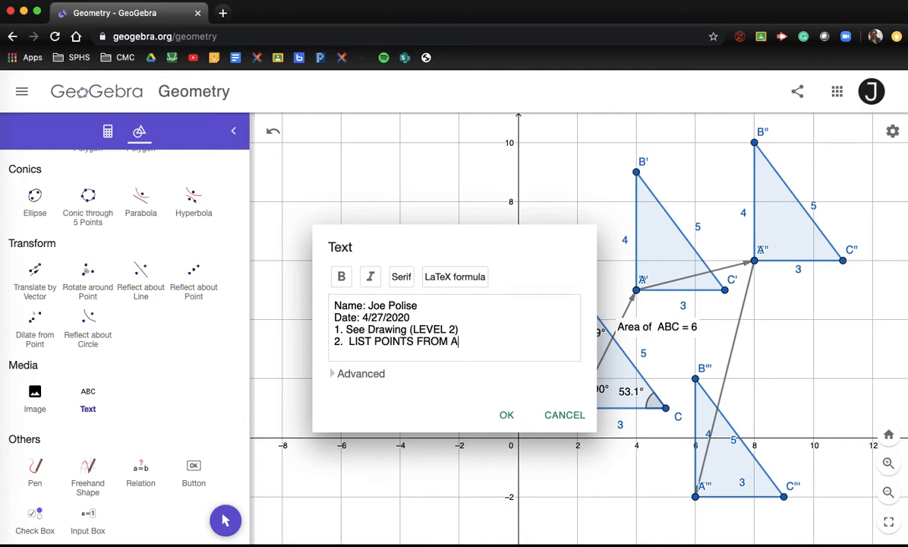
{"action": "type", "text": "BC TO A'B'C' -"}
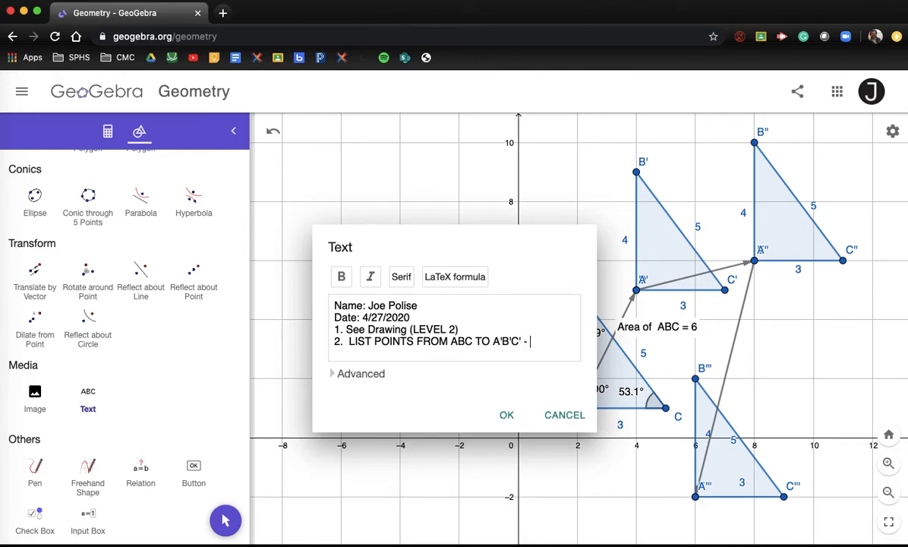
{"action": "type", "text": "WHAT IS THE RELATIONSHIP"}
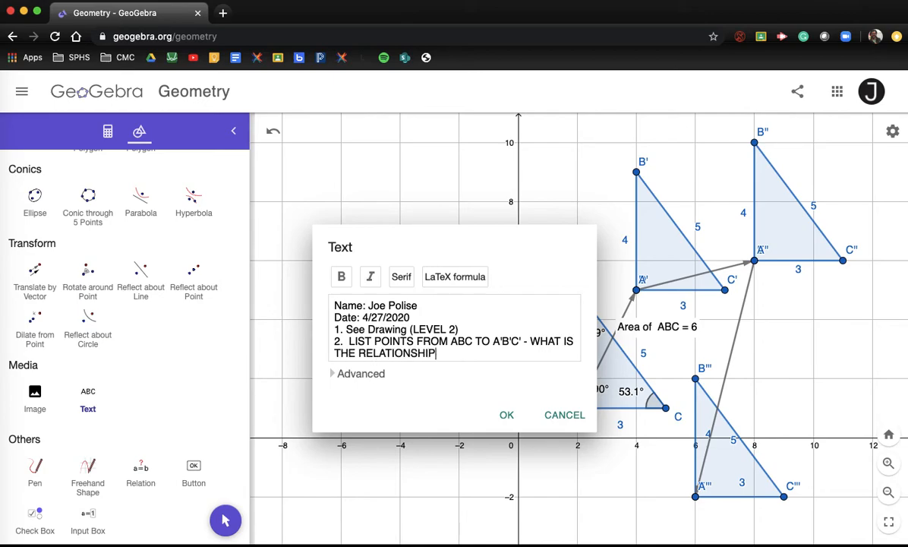
{"action": "type", "text": " BETWEETN"}
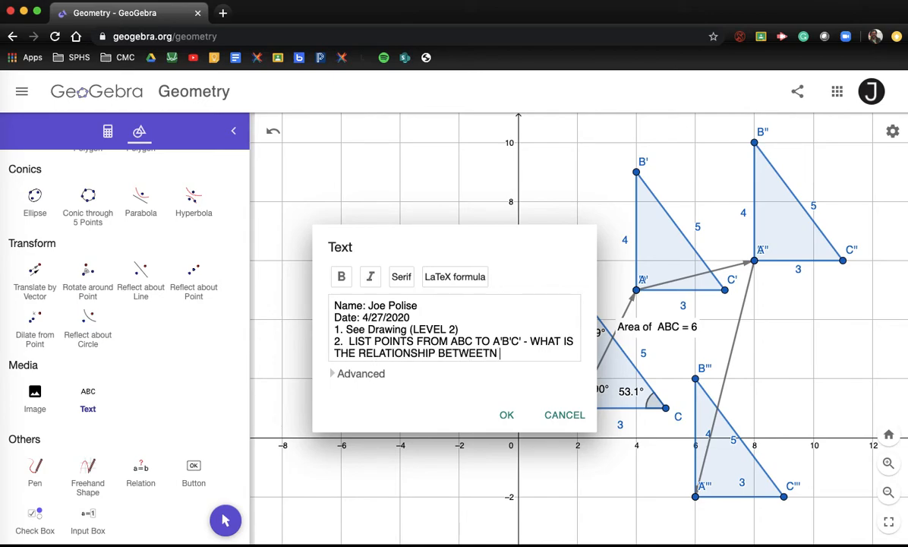
{"action": "key", "text": "BackSpace"}
{"action": "key", "text": "BackSpace"}
{"action": "type", "text": "N EACH POINT"}
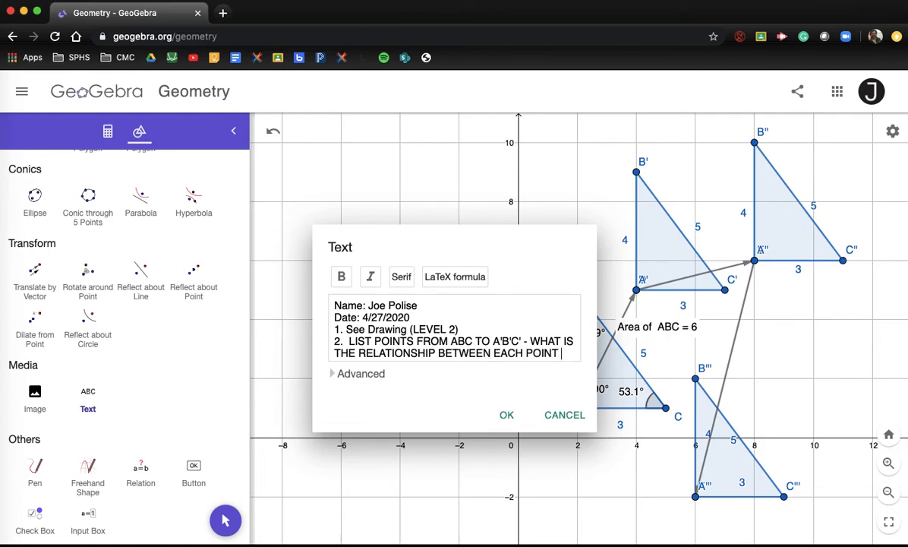
{"action": "type", "text": " AND IT'S IMAGE."}
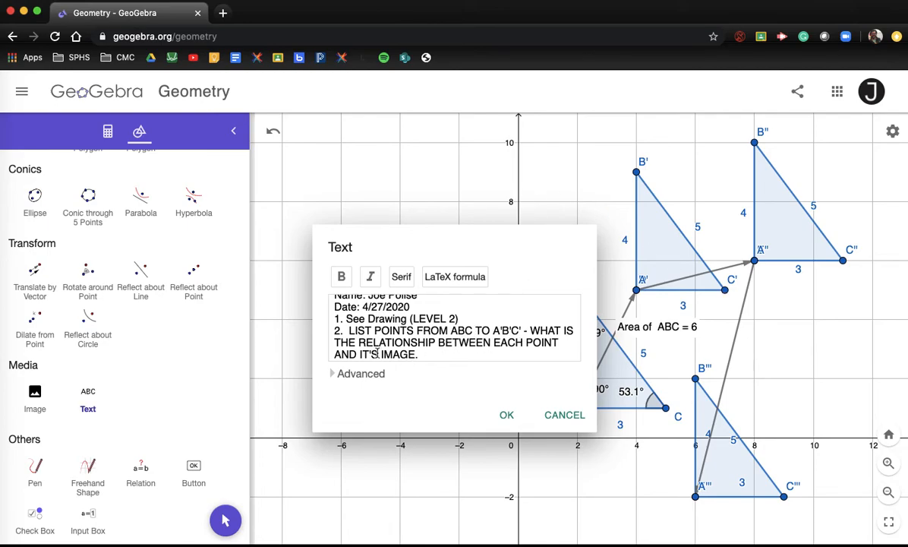
{"action": "left_click", "coordinate": [430, 353]}
{"action": "type", "text": "(LEVEL 3)"}
{"action": "key", "text": "Return"}
Step: Type question 3 on side lengths and angle measures of ABC and A'B'C' (LEVEL 3), then begin item 4
{"action": "type", "text": "3"}
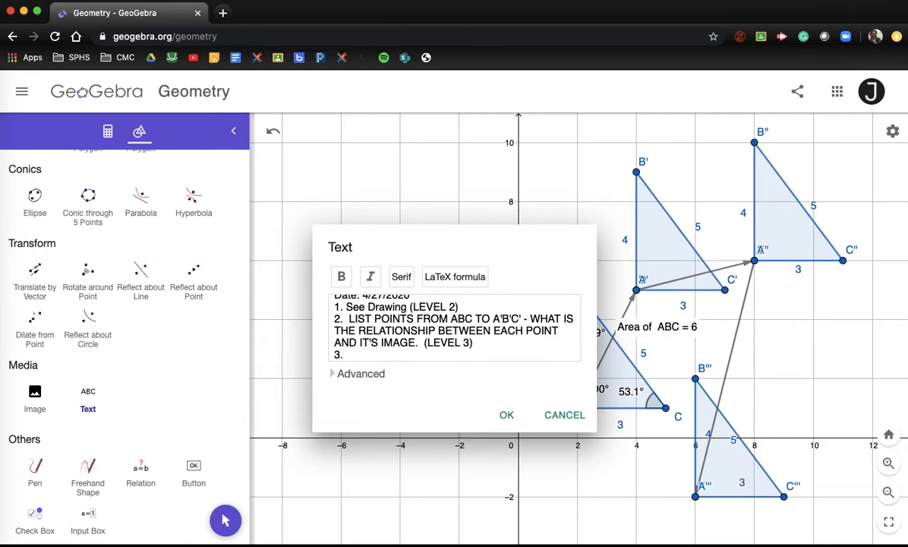
{"action": "type", "text": ". WHAT IS THE REAL"}
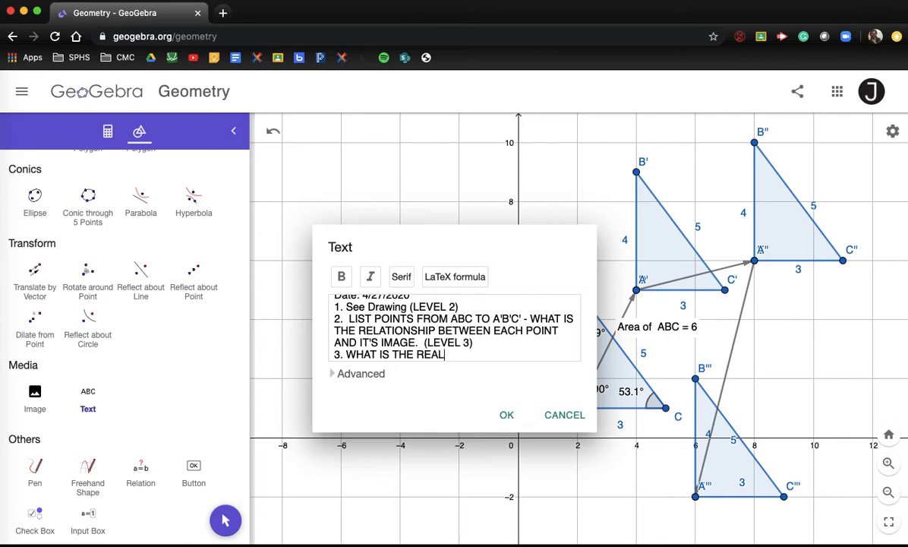
{"action": "key", "text": "BackSpace"}
{"action": "key", "text": "BackSpace"}
{"action": "type", "text": "LATIONSHIP "}
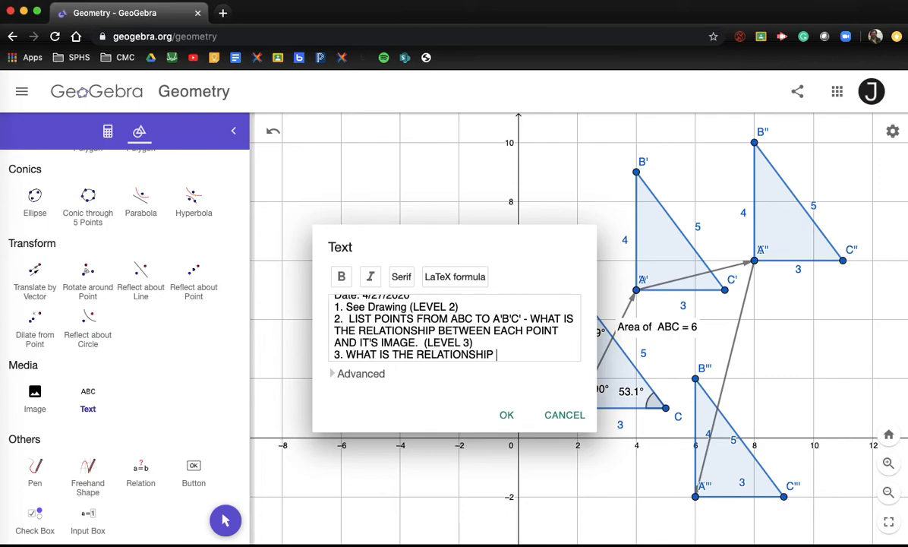
{"action": "type", "text": "BETWEN EN THE SIDE LENGTHS AND "}
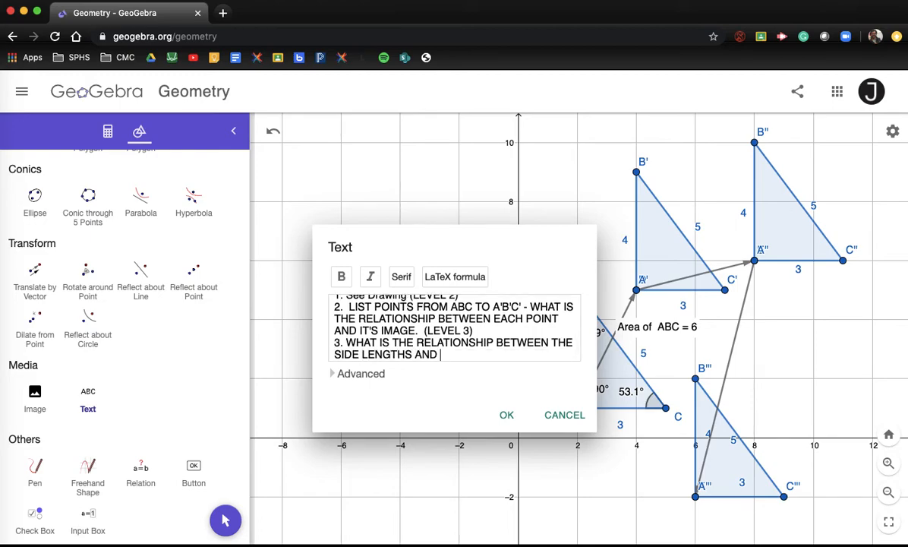
{"action": "type", "text": "ANGLES MEASURE OF"}
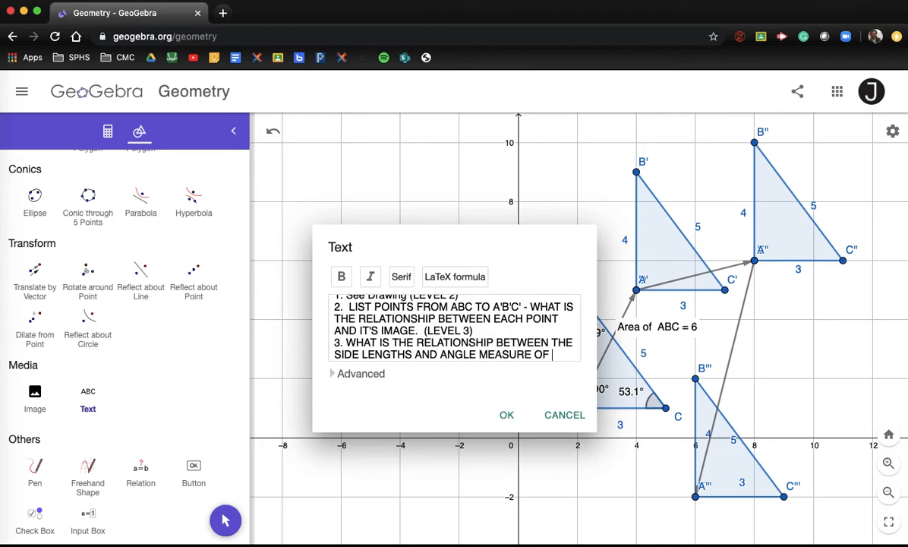
{"action": "key", "text": "BackSpace"}
{"action": "key", "text": "BackSpace"}
{"action": "type", "text": "S OF EACH"}
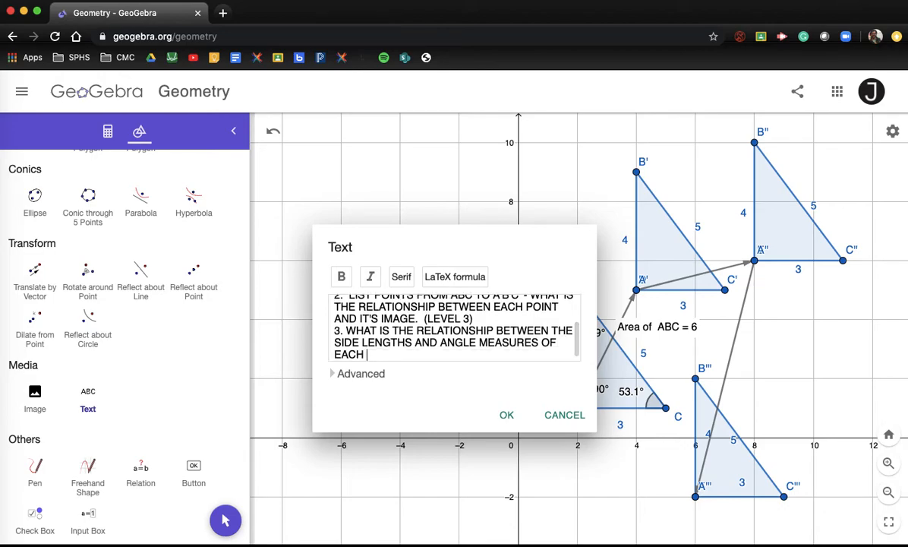
{"action": "key", "text": "BackSpace"}
{"action": "key", "text": "BackSpace"}
{"action": "key", "text": "BackSpace"}
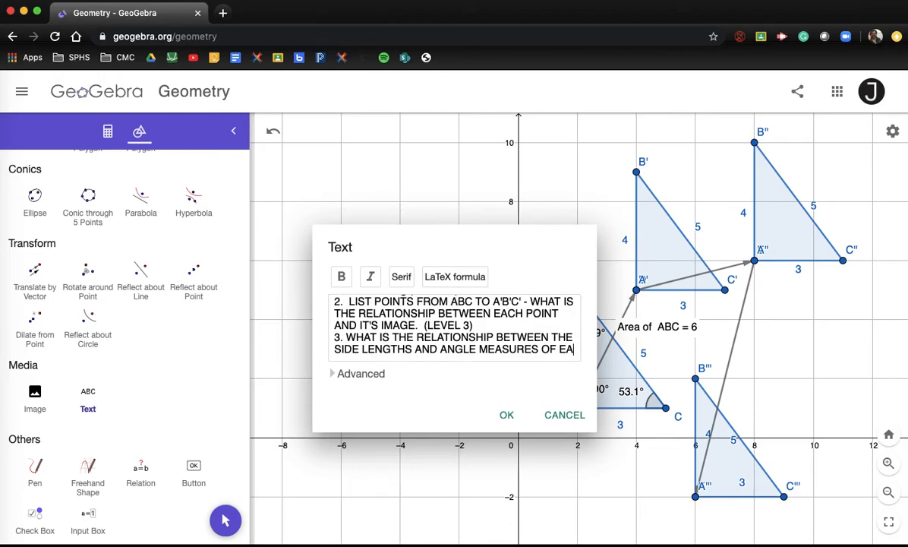
{"action": "type", "text": "BC"}
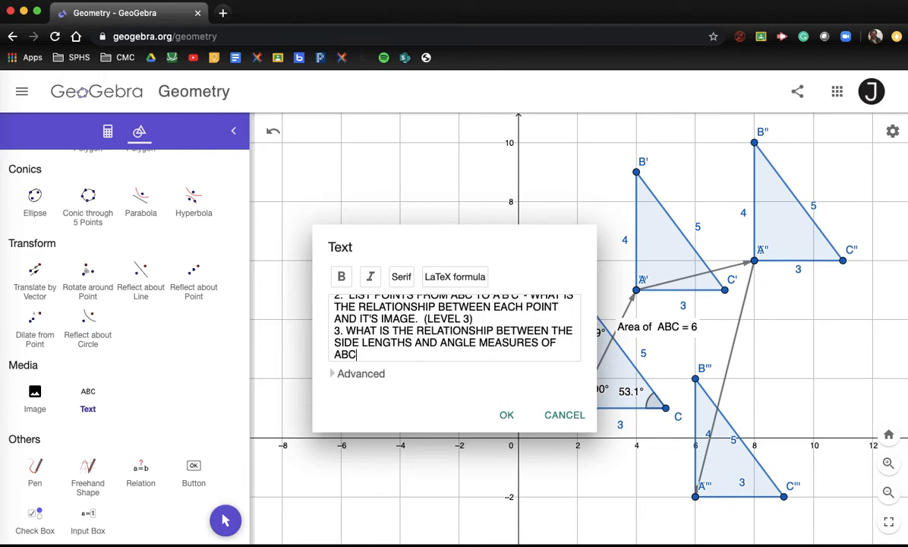
{"action": "type", "text": " AND A'B'C'.  (LEVEL 3"}
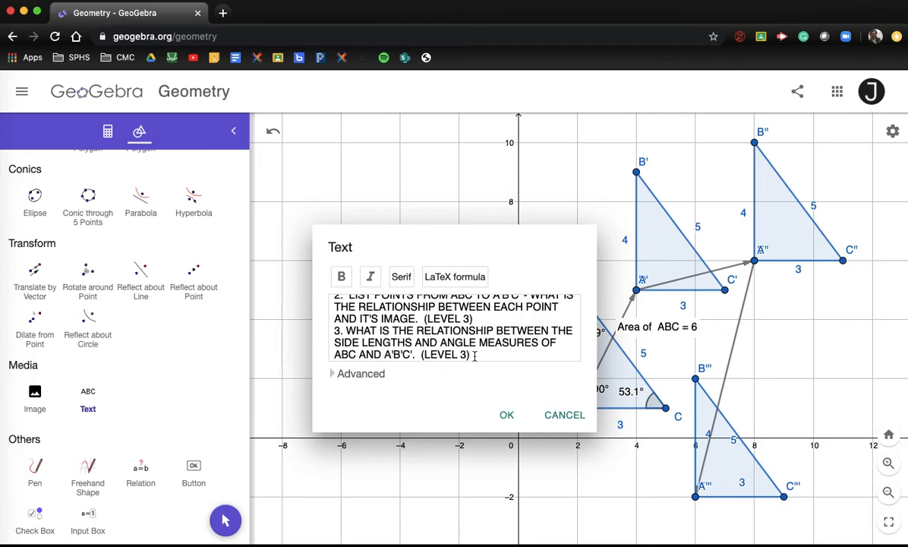
{"action": "key", "text": "Return"}
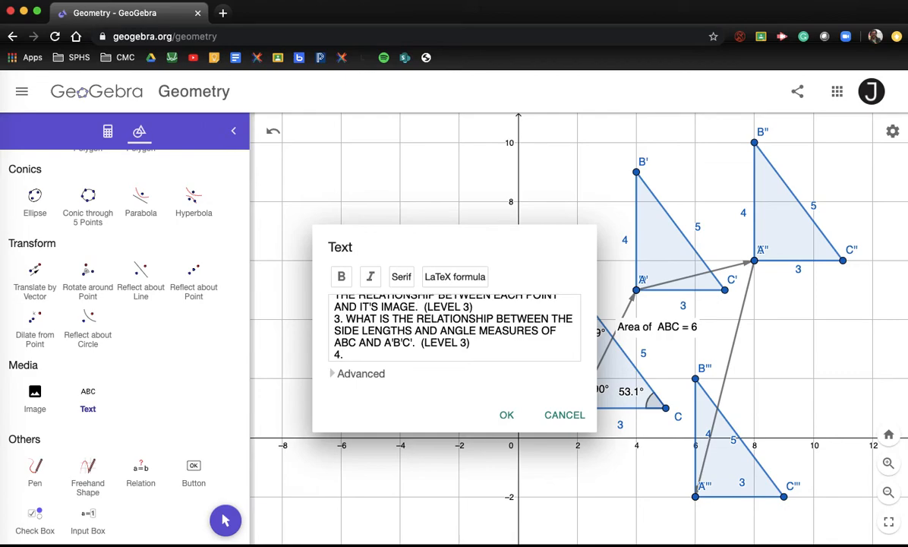
Step: Write question 4: translate your own figure 4 times, the final translation mapping onto the original (LEVEL 4)
{"action": "type", "text": "4. CREATE A NEW PAGE"}
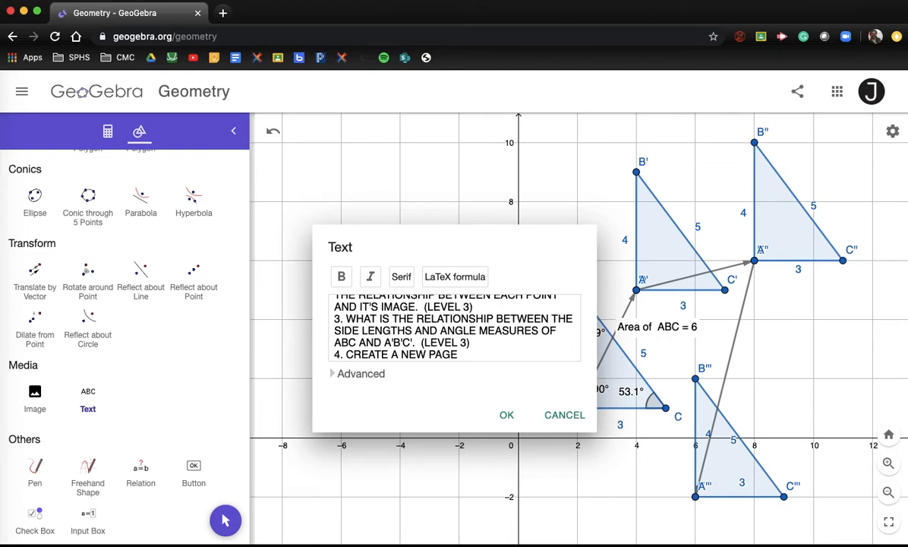
{"action": "key", "text": "BackSpace"}
{"action": "key", "text": "BackSpace"}
{"action": "key", "text": "BackSpace"}
{"action": "key", "text": "BackSpace"}
{"action": "key", "text": "BackSpace"}
{"action": "key", "text": "BackSpace"}
{"action": "key", "text": "BackSpace"}
{"action": "key", "text": "BackSpace"}
{"action": "key", "text": "BackSpace"}
{"action": "key", "text": "BackSpace"}
{"action": "key", "text": "BackSpace"}
{"action": "key", "text": "BackSpace"}
{"action": "key", "text": "BackSpace"}
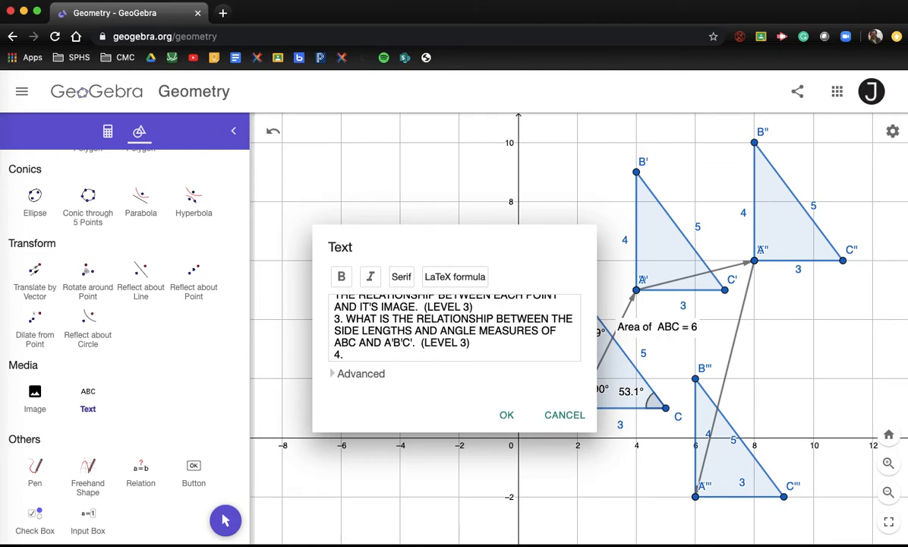
{"action": "type", "text": "CREATE YOUR OWN FIGUR"}
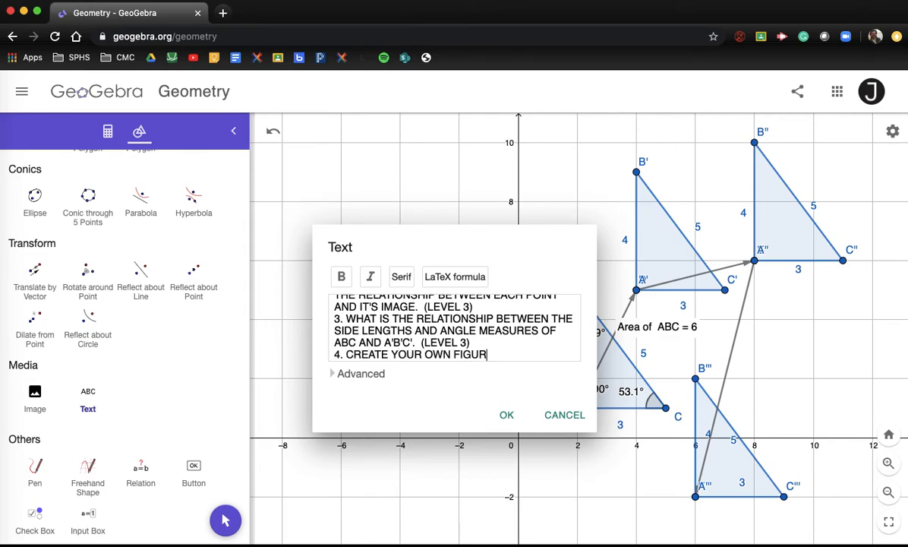
{"action": "type", "text": "E. TRANFOR"}
{"action": "key", "text": "BackSpace"}
{"action": "key", "text": "BackSpace"}
{"action": "type", "text": "SLATE IT"}
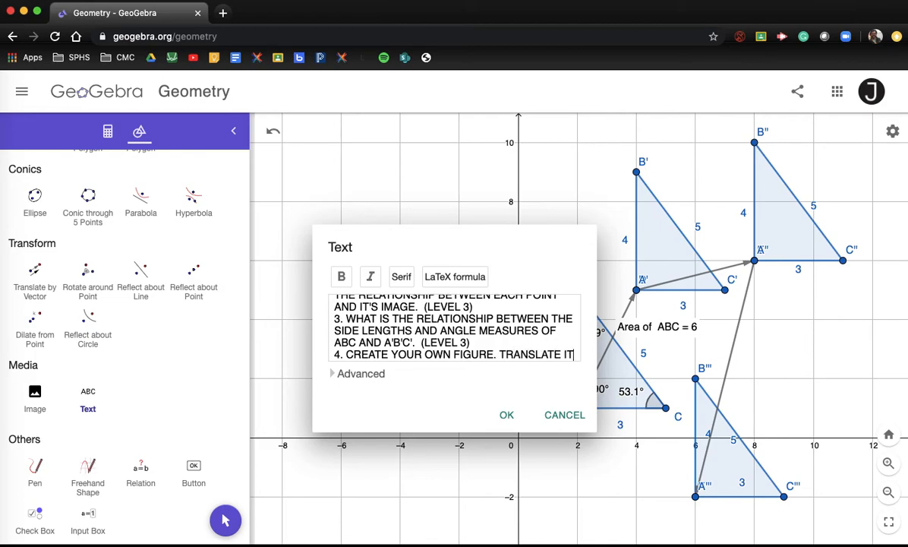
{"action": "type", "text": " 4 TIMES"}
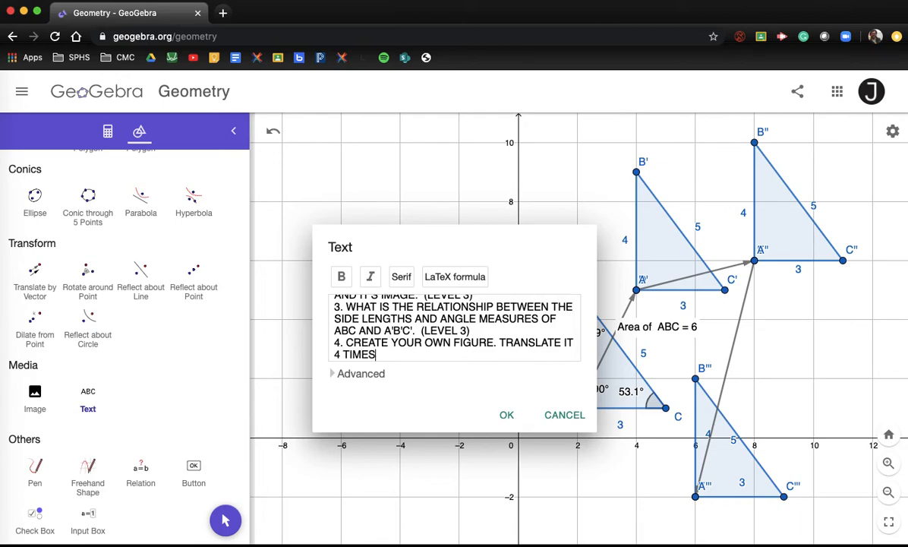
{"action": "type", "text": ", BUT HAVE HTE"}
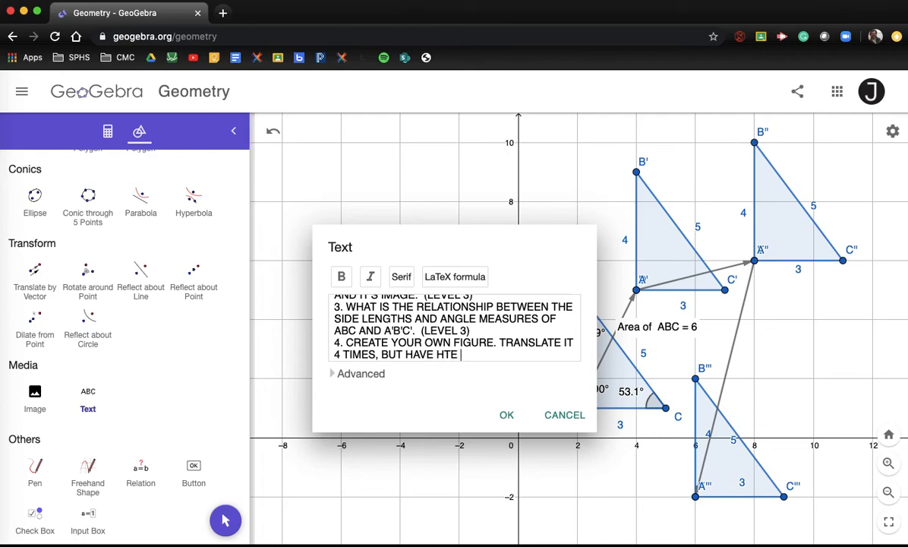
{"action": "key", "text": "BackSpace"}
{"action": "key", "text": "BackSpace"}
{"action": "key", "text": "BackSpace"}
{"action": "key", "text": "BackSpace"}
{"action": "type", "text": "THE FINAL TRANSLATION"}
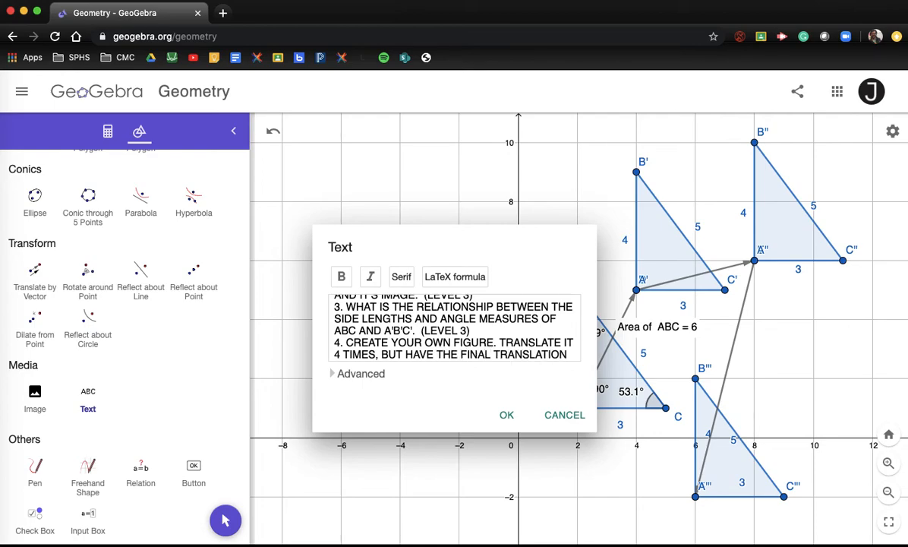
{"action": "type", "text": " MAP "}
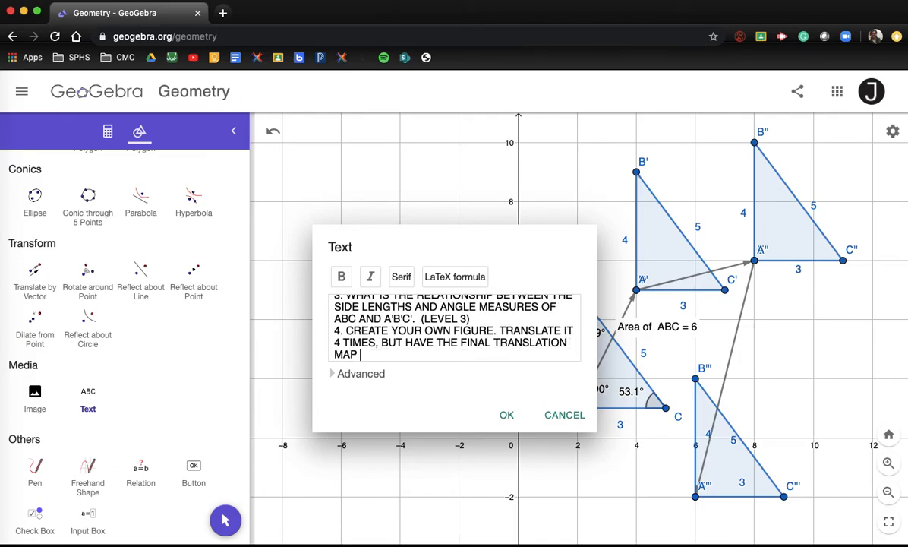
{"action": "type", "text": "BACK ONTO ITSELF"}
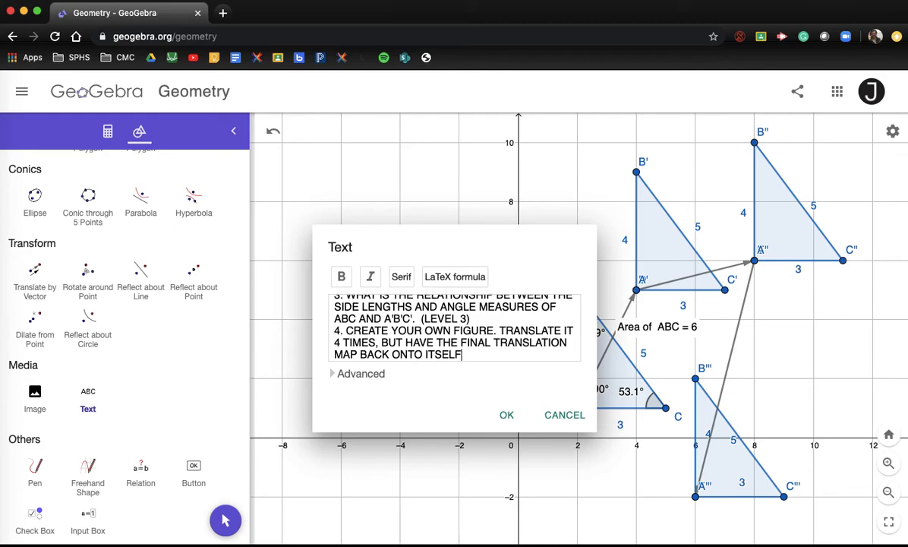
{"action": "key", "text": "BackSpace"}
{"action": "key", "text": "BackSpace"}
{"action": "key", "text": "BackSpace"}
{"action": "key", "text": "BackSpace"}
{"action": "key", "text": "BackSpace"}
{"action": "key", "text": "BackSpace"}
{"action": "type", "text": "THE ORIGINAL FIG"}
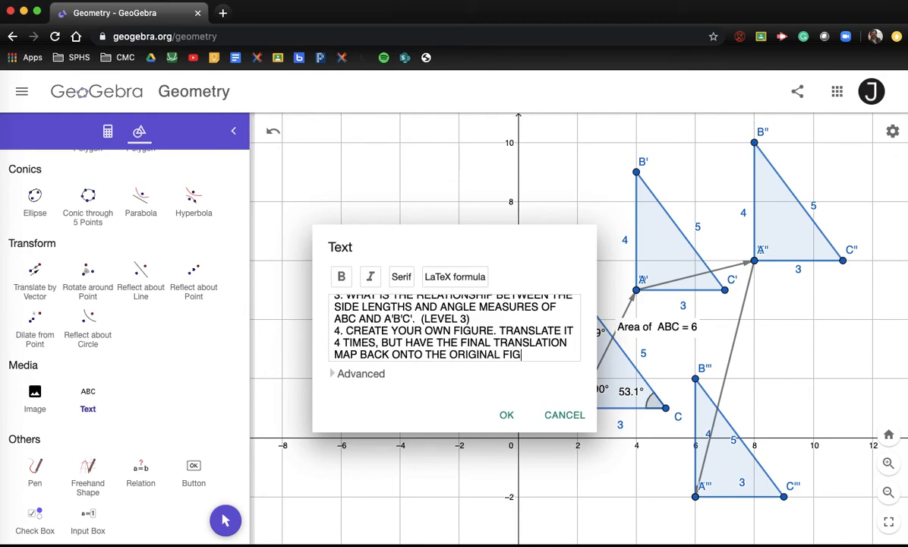
{"action": "type", "text": "URE. (LEEVEL 4)."}
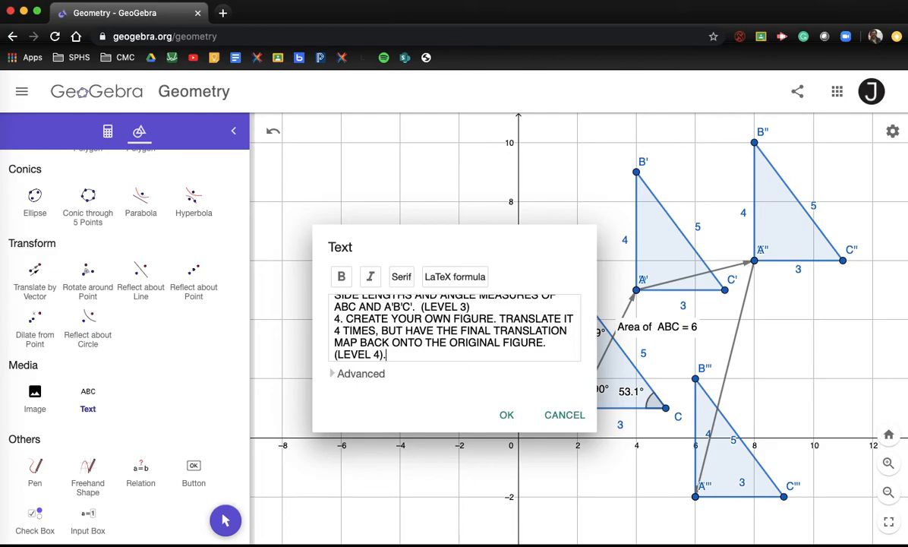
Step: Place the question text on the graph and move it to the top-left, above the triangles
{"action": "left_click", "coordinate": [510, 417]}
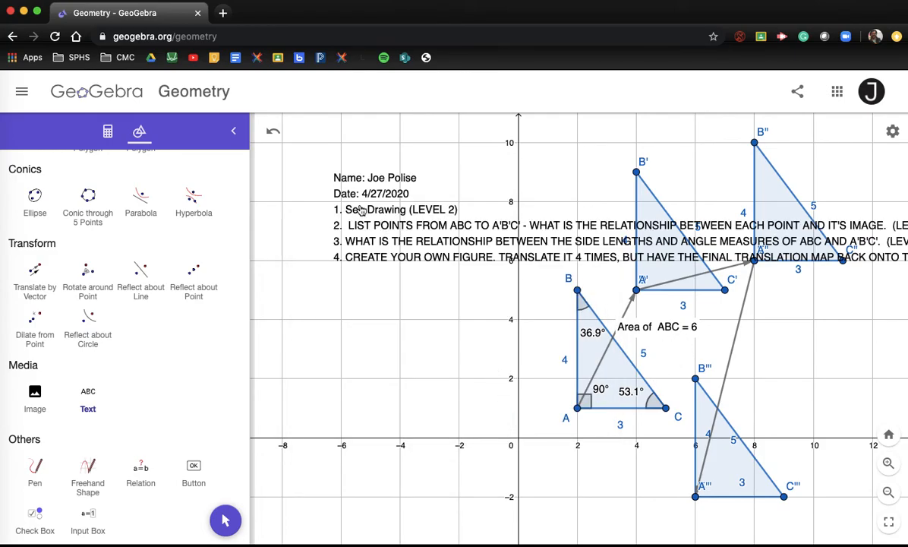
{"action": "left_click_drag", "start_coordinate": [370, 213], "coordinate": [307, 214]}
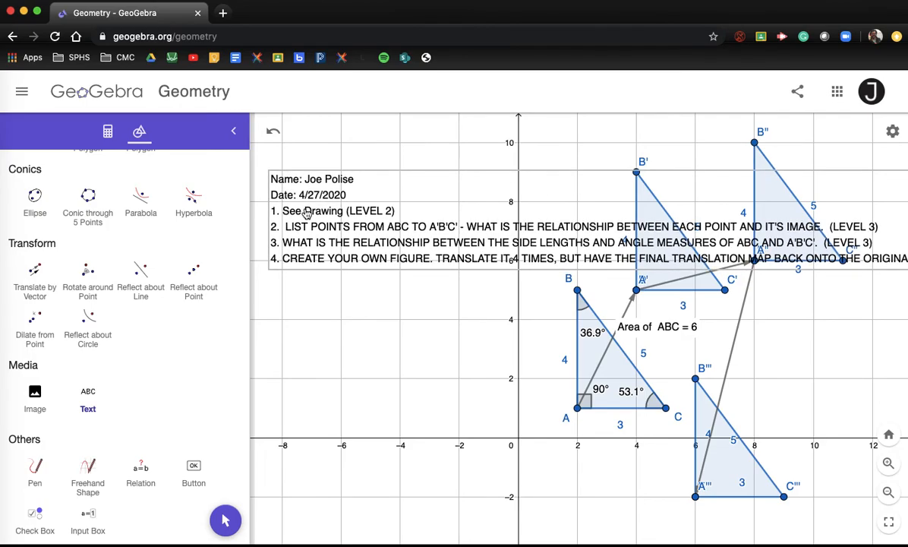
{"action": "scroll", "coordinate": [123, 332], "scroll_direction": "up", "scroll_amount": 10}
{"action": "scroll", "coordinate": [123, 332], "scroll_direction": "up", "scroll_amount": 4}
{"action": "left_click", "coordinate": [35, 196]}
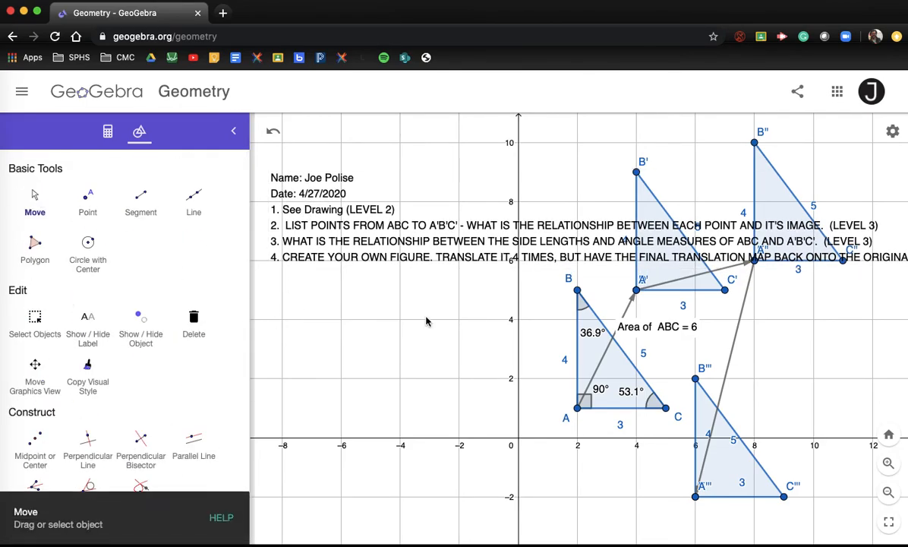
{"action": "scroll", "coordinate": [426, 321], "scroll_direction": "down", "scroll_amount": 5}
{"action": "left_click_drag", "start_coordinate": [372, 274], "coordinate": [335, 206]}
Step: Reopen the text, toggle the Advanced options on and off, and confirm it unchanged
{"action": "double_click", "coordinate": [339, 225]}
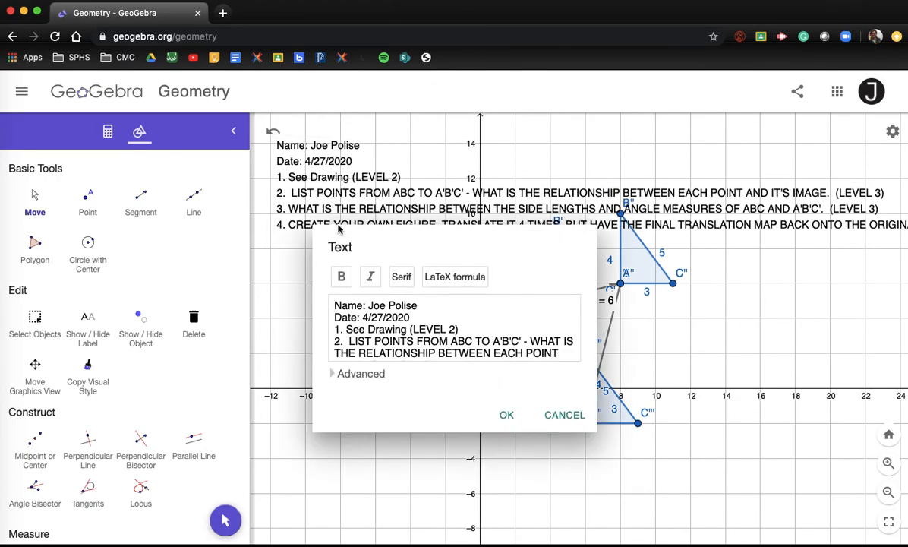
{"action": "left_click", "coordinate": [372, 374]}
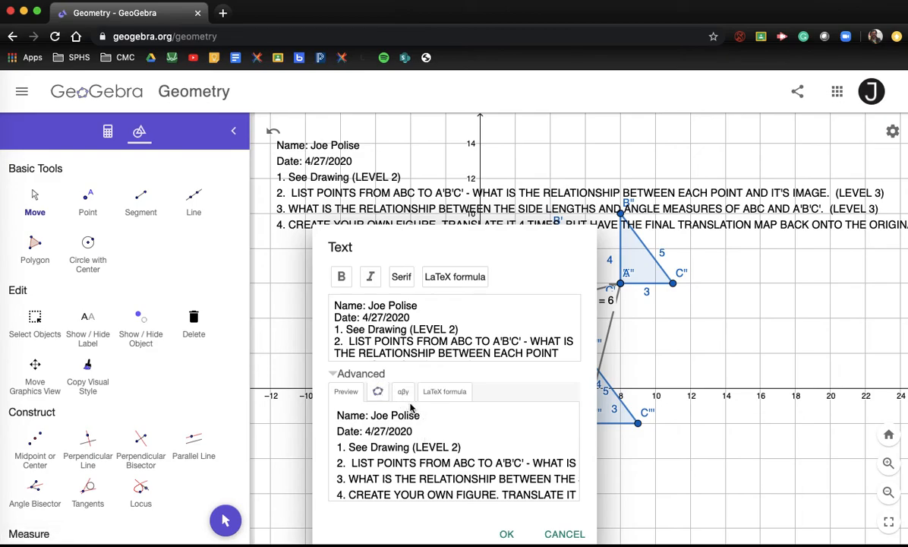
{"action": "left_click", "coordinate": [364, 373]}
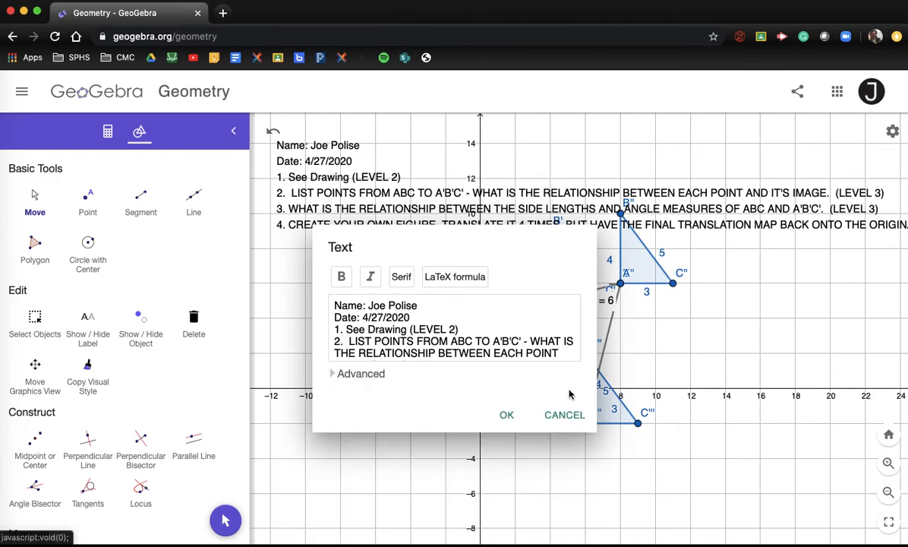
{"action": "left_click", "coordinate": [507, 417]}
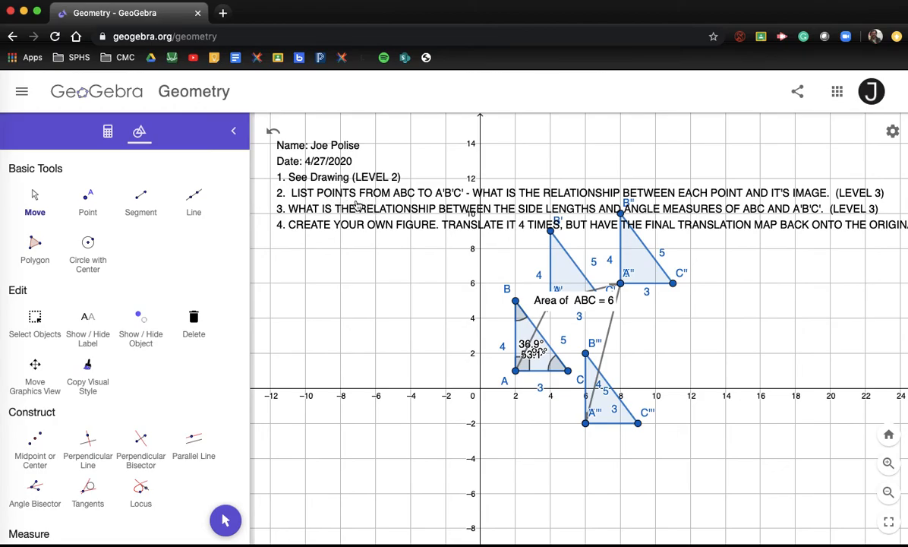
{"action": "scroll", "coordinate": [304, 165], "scroll_direction": "down", "scroll_amount": 1}
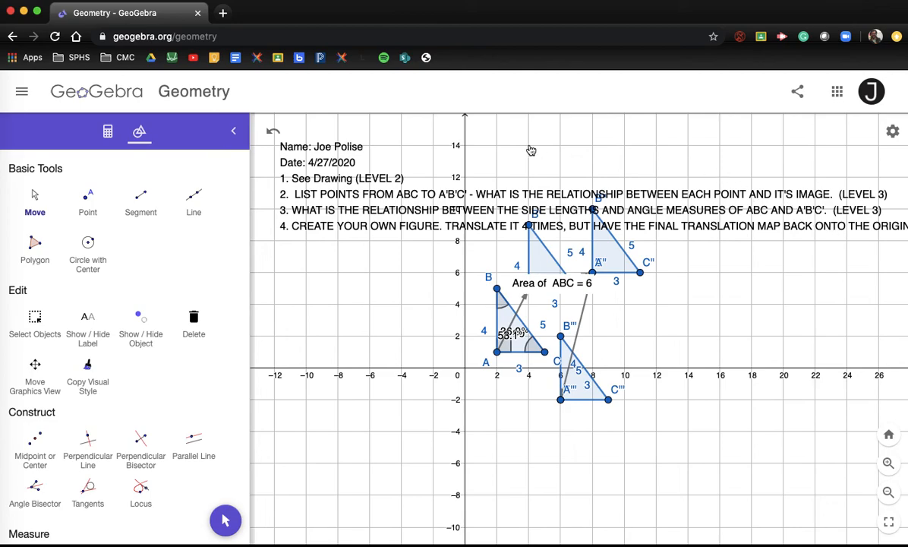
Step: Save the construction from the Share menu with the title 'ASSIGNMENT 2'
{"action": "left_click", "coordinate": [22, 94]}
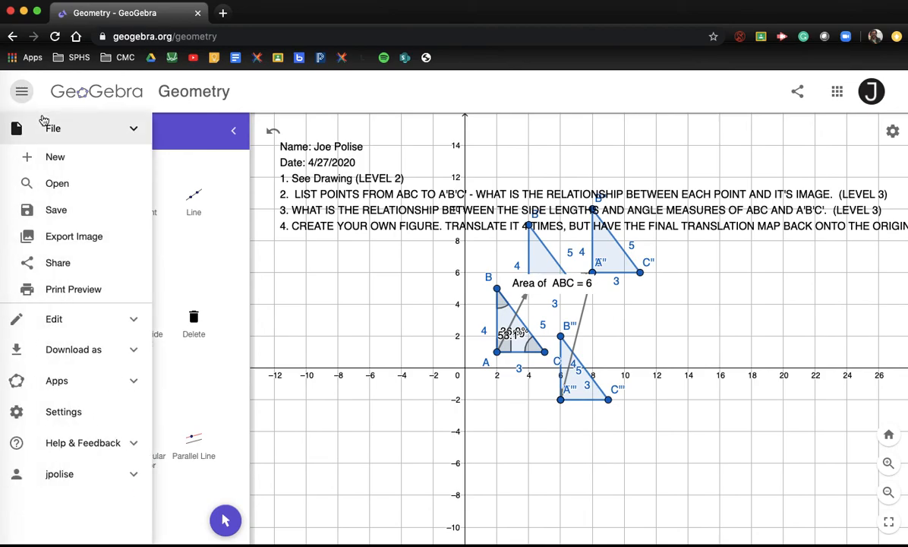
{"action": "left_click", "coordinate": [53, 265]}
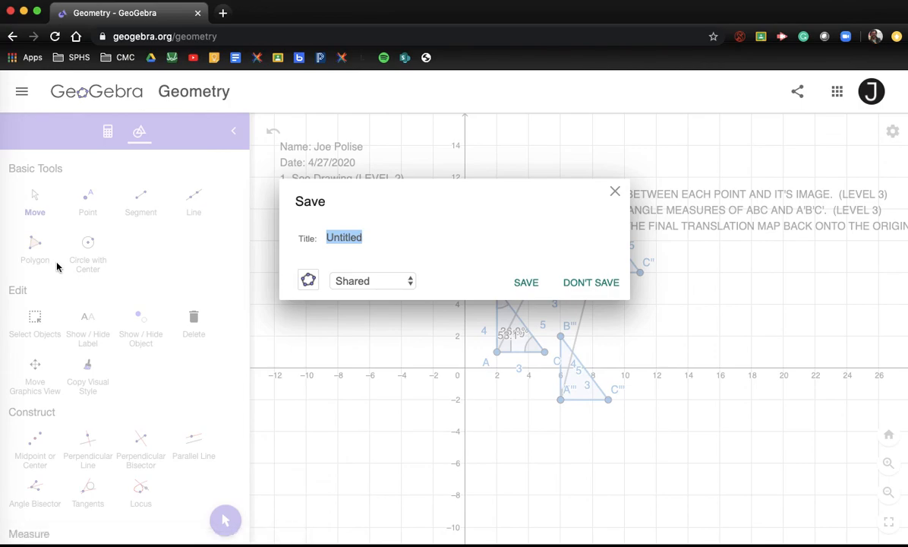
{"action": "left_click", "coordinate": [615, 191]}
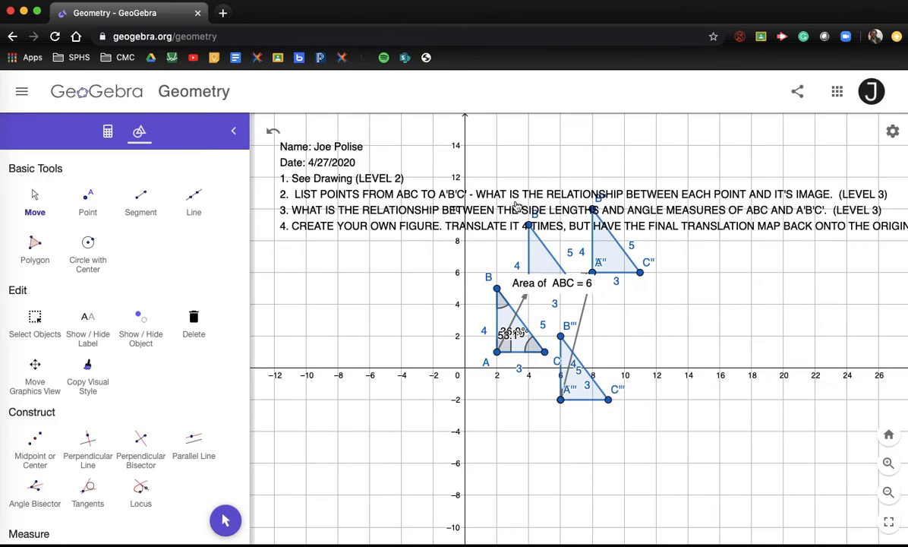
{"action": "left_click", "coordinate": [21, 91]}
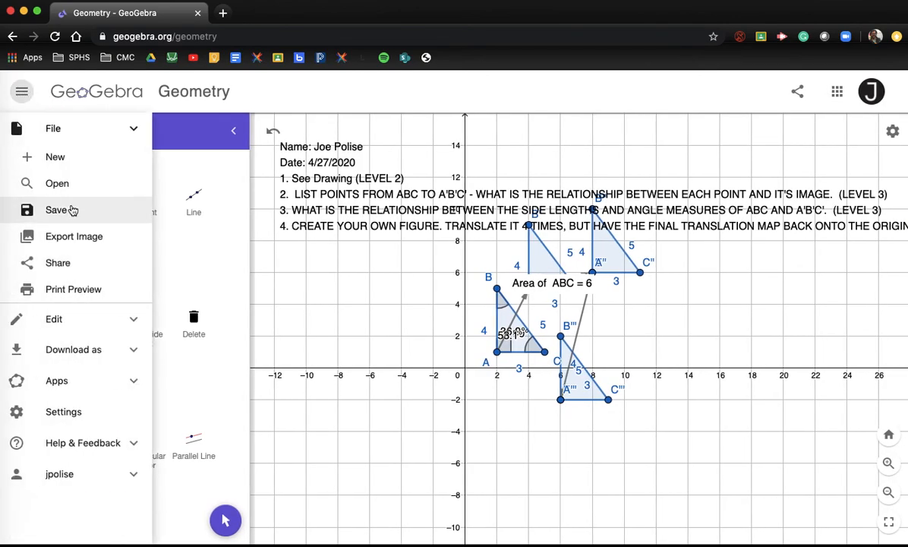
{"action": "left_click", "coordinate": [56, 263]}
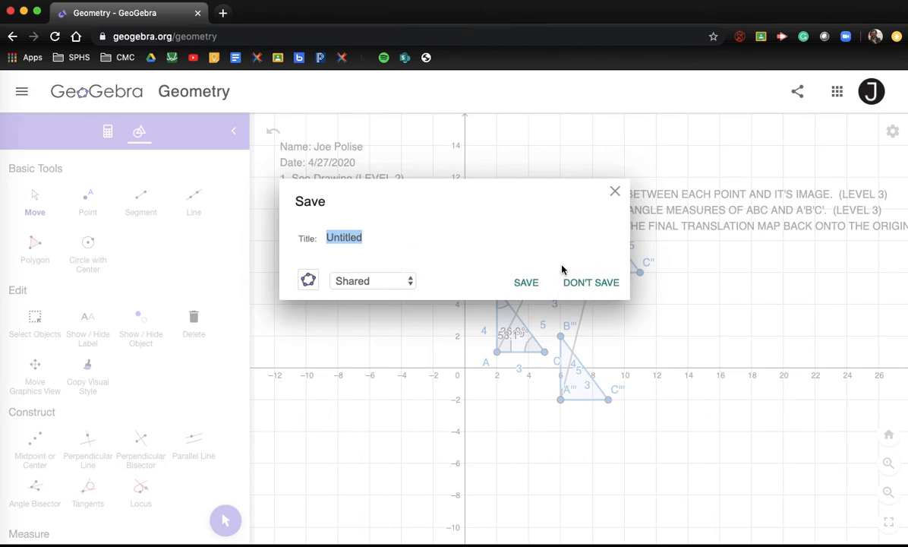
{"action": "type", "text": "ASSIGNEMTN"}
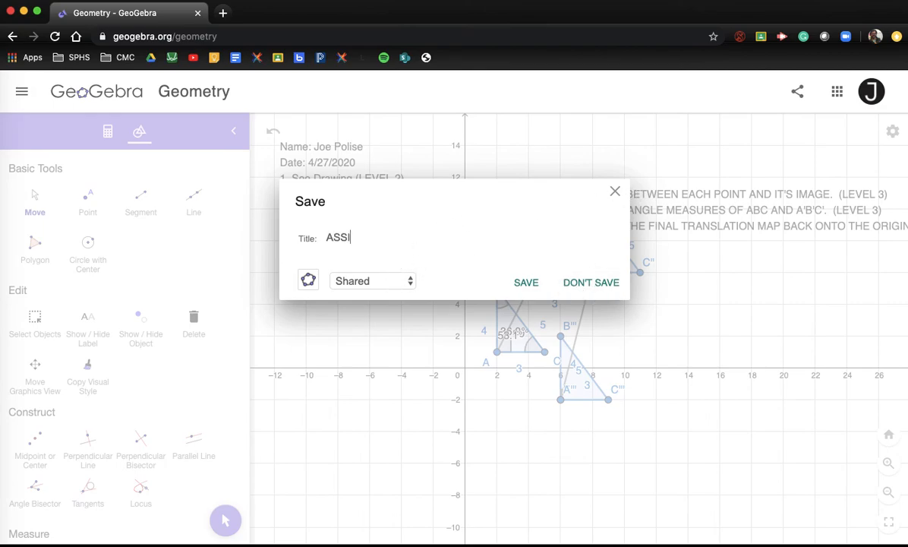
{"action": "key", "text": "BackSpace"}
{"action": "key", "text": "BackSpace"}
{"action": "key", "text": "BackSpace"}
{"action": "key", "text": "BackSpace"}
{"action": "type", "text": "MENT 2"}
{"action": "left_click", "coordinate": [535, 284]}
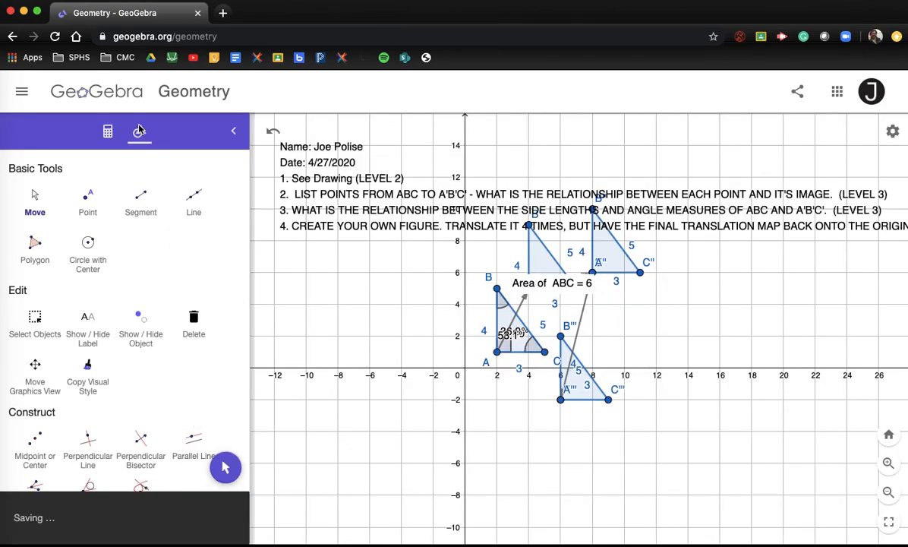
Step: Copy the shareable link of the saved ASSIGNMENT 2 construction from the Share dialog
{"action": "left_click", "coordinate": [22, 95]}
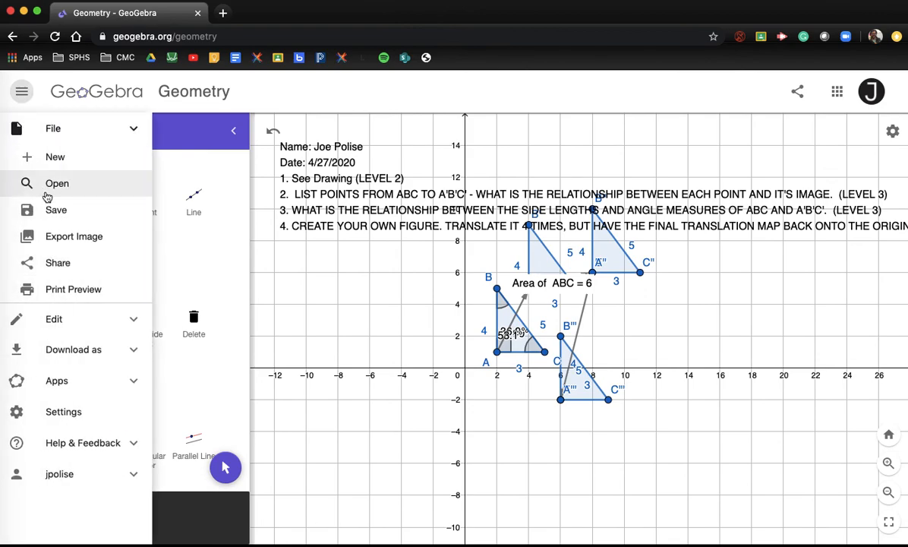
{"action": "left_click", "coordinate": [58, 263]}
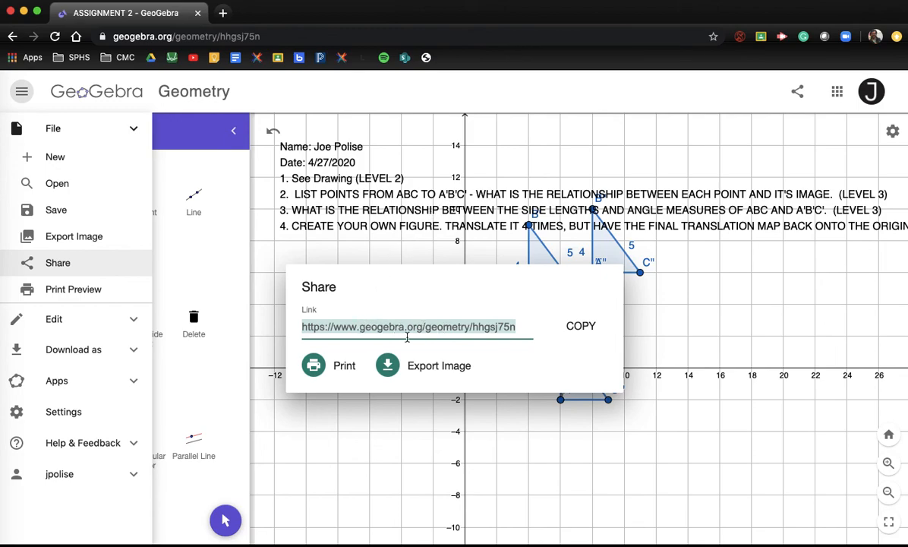
{"action": "left_click", "coordinate": [592, 331]}
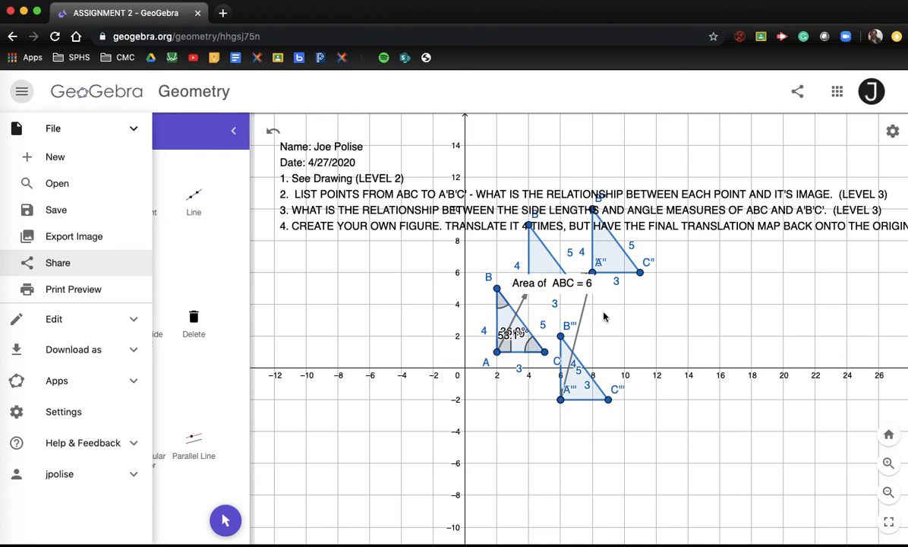
Step: Open a new browser tab and load the Google Classroom classes page from the Classes bookmark
{"action": "left_click", "coordinate": [223, 13]}
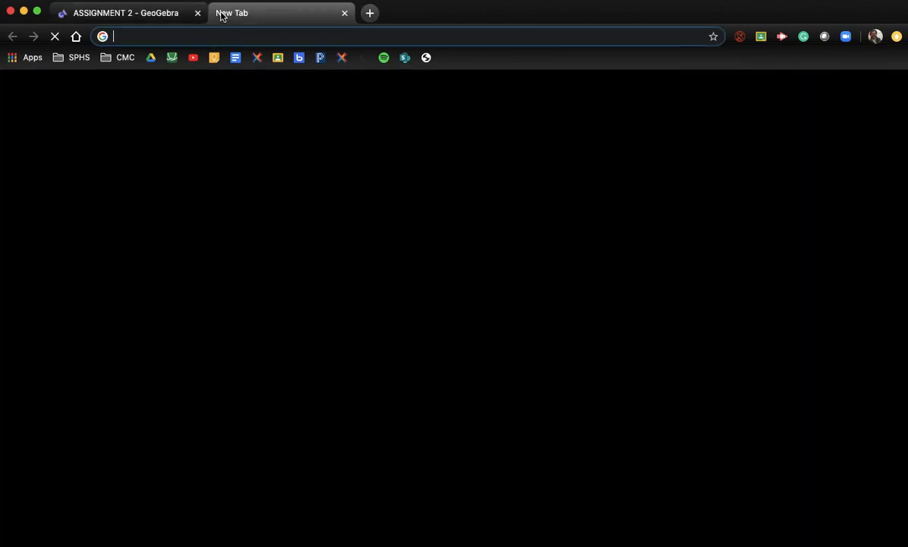
{"action": "left_click", "coordinate": [277, 58]}
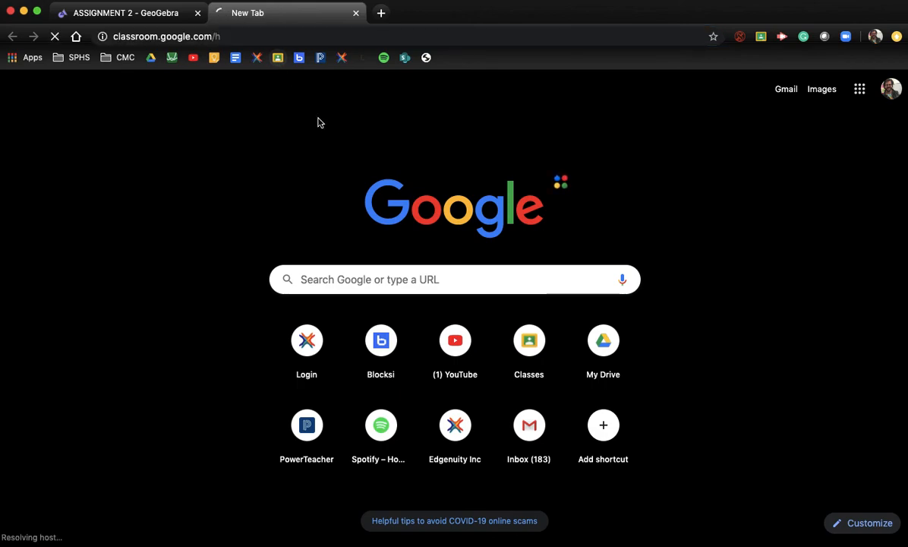